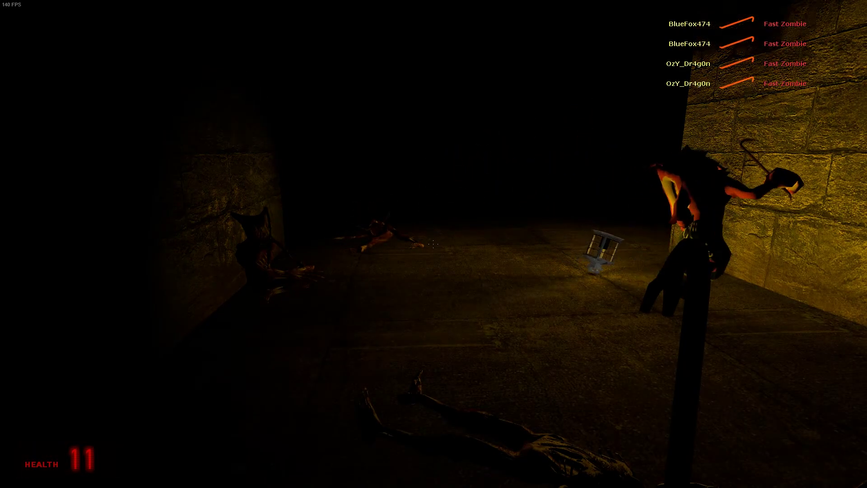
key(F1)
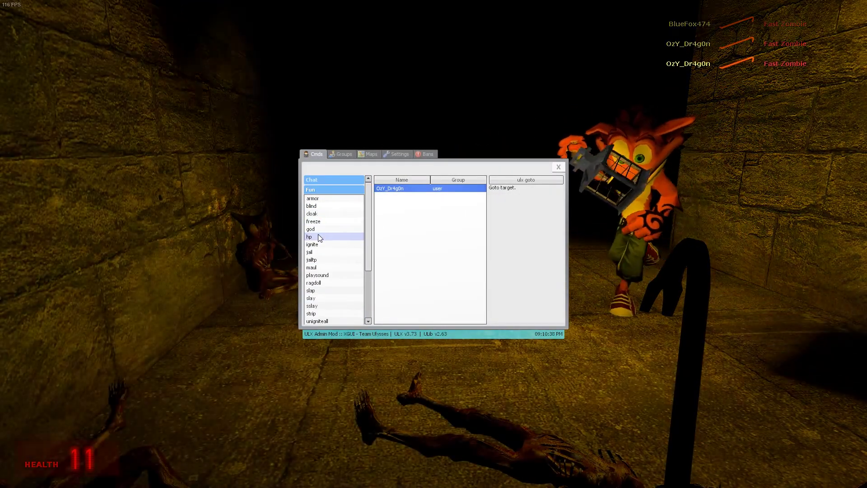
click(317, 236)
click(400, 188)
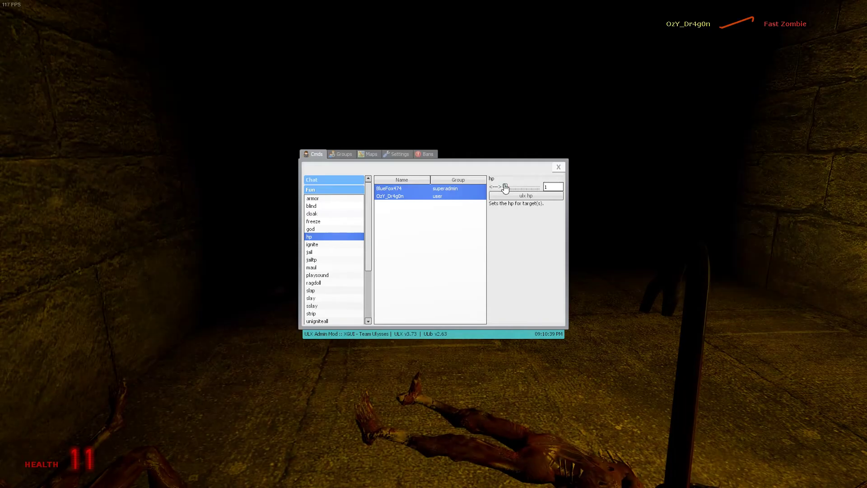
drag(505, 187, 542, 187)
click(558, 167)
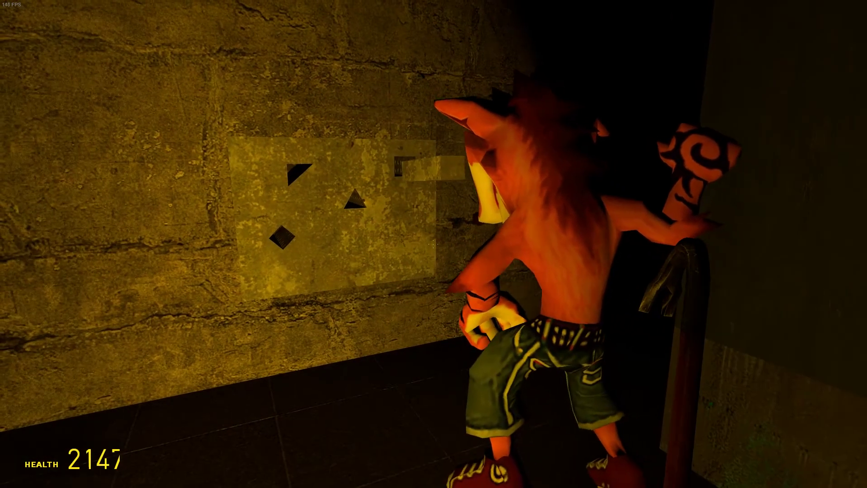
- Spawn the Gravity Gun from the spawn menu's Weapons list
key(q)
click(76, 64)
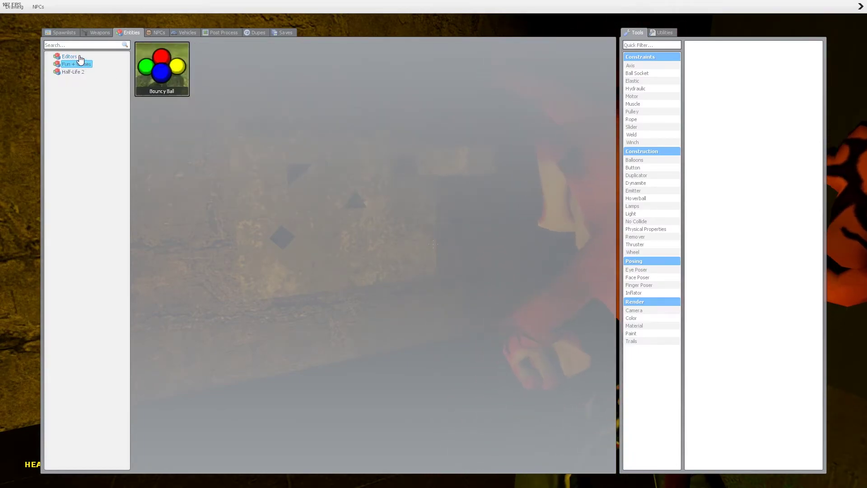
click(99, 33)
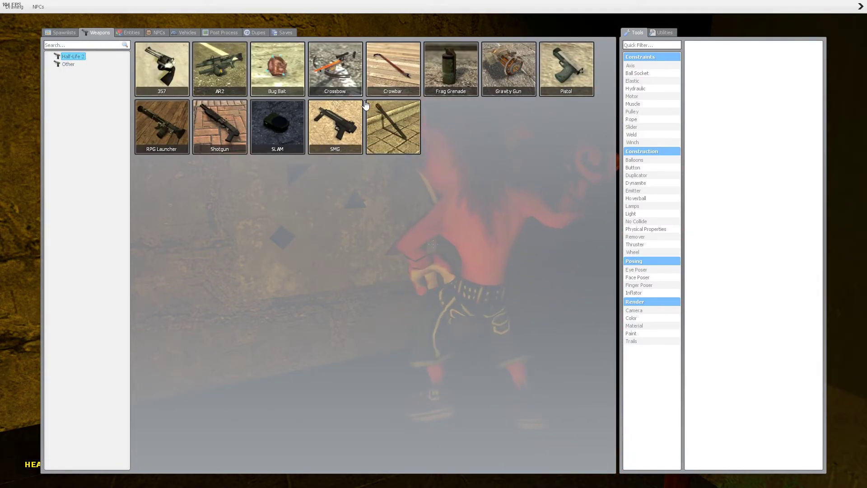
key(q)
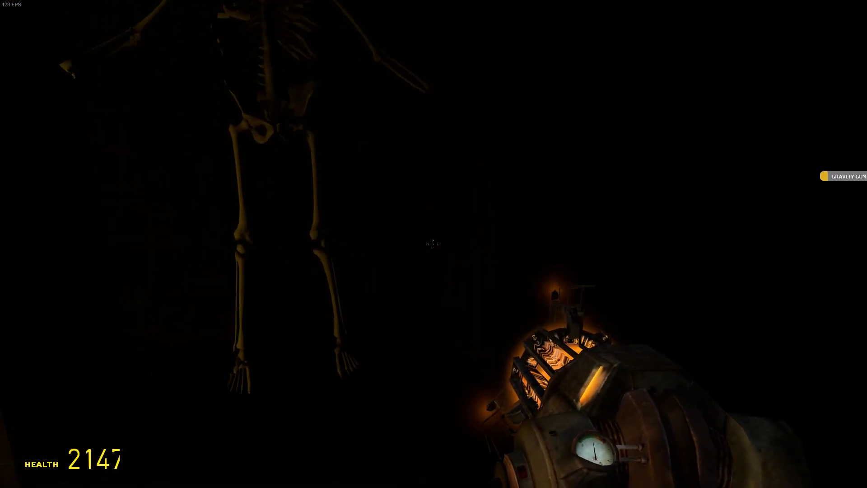
- Carry a held prop to the shape-hole wall panel and drop it there
drag(434, 244, 434, 244)
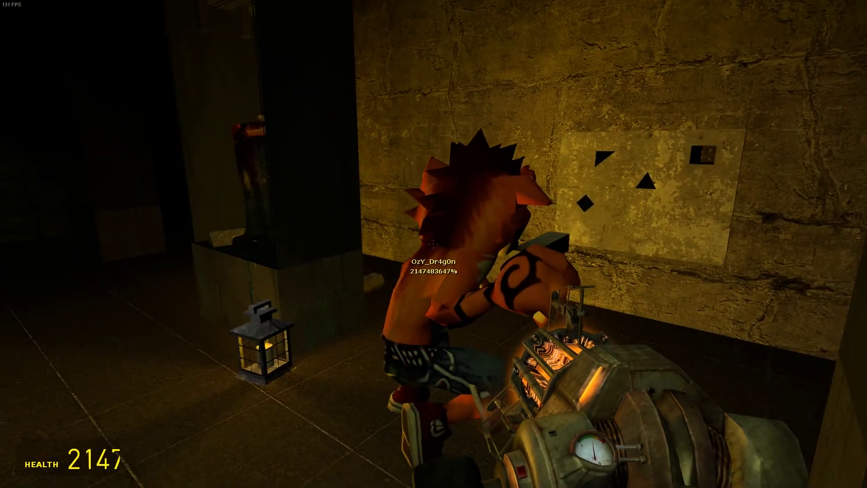
key(a)
key(a)
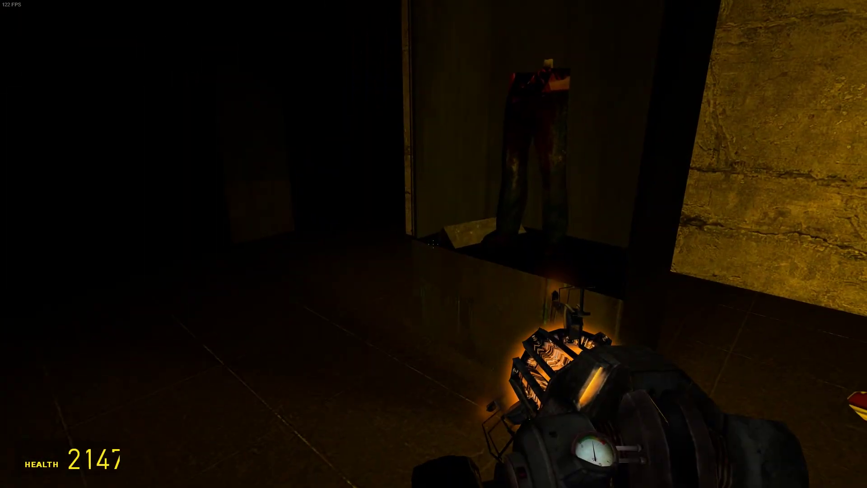
key(w)
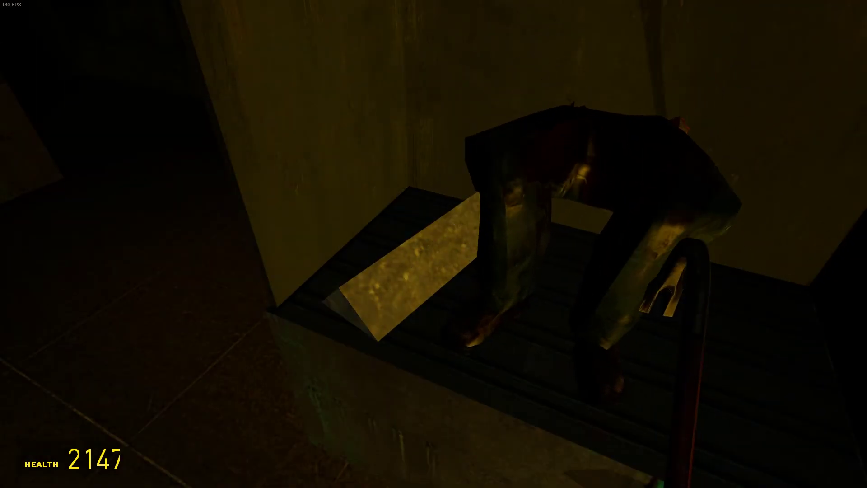
key(w)
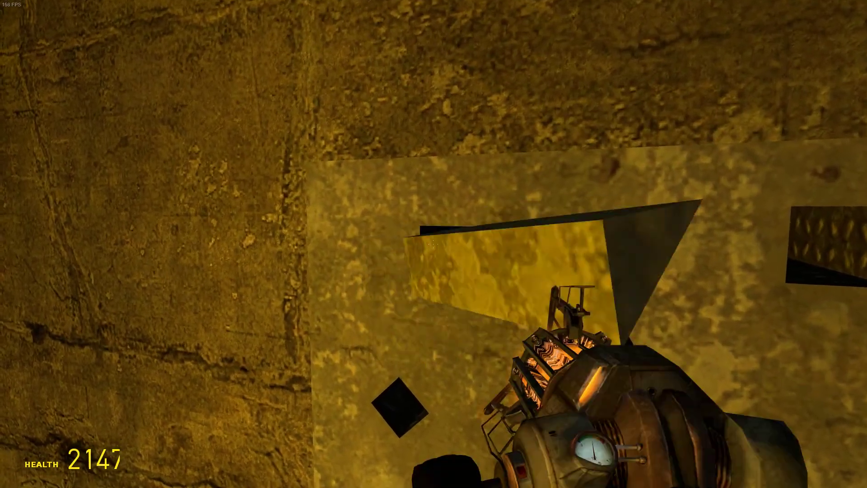
key(w)
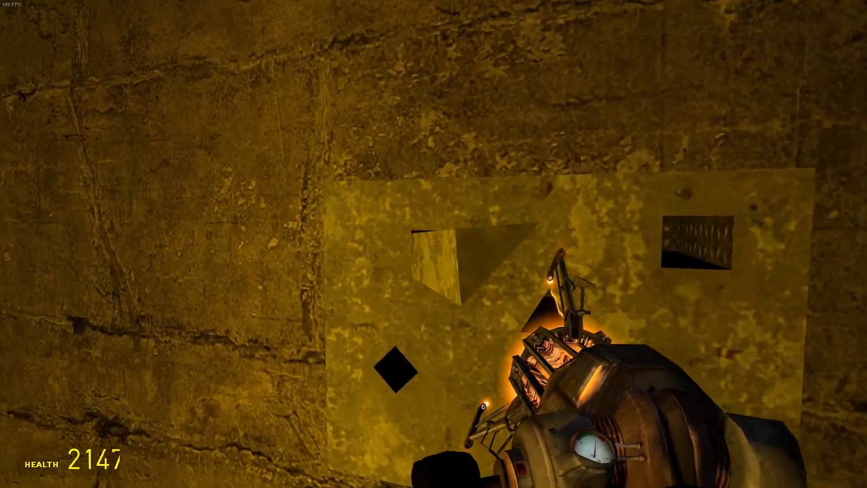
key(w)
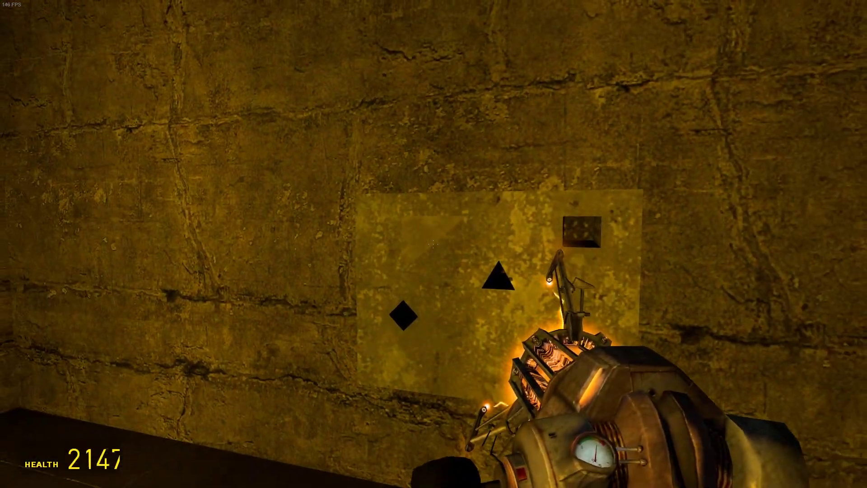
click(433, 244)
key(w)
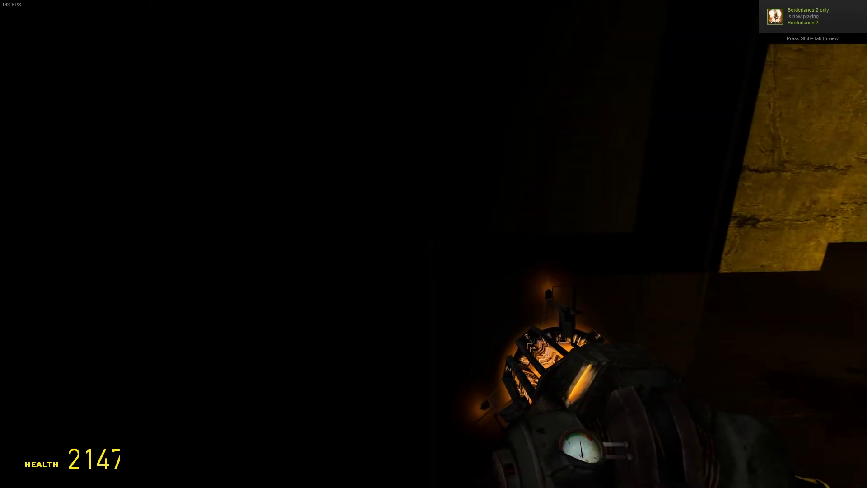
- Carry the cage prop past the teammate, then grab the yellow wedge
key(w)
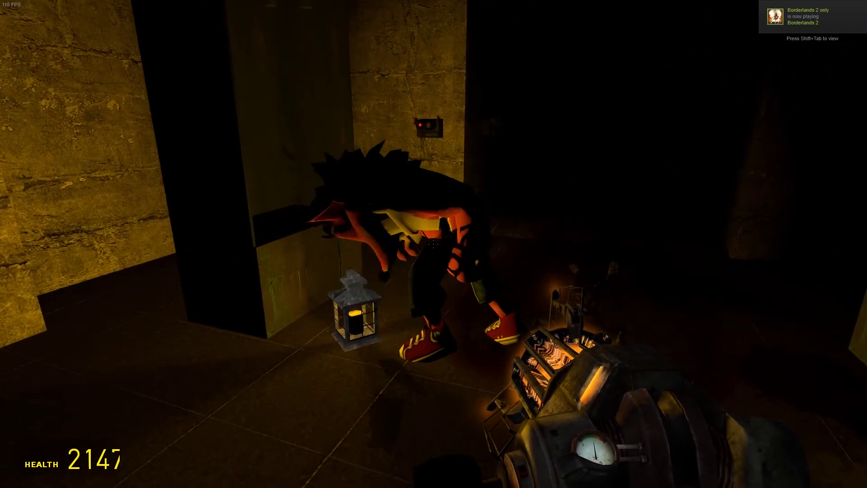
key(w)
key(w)
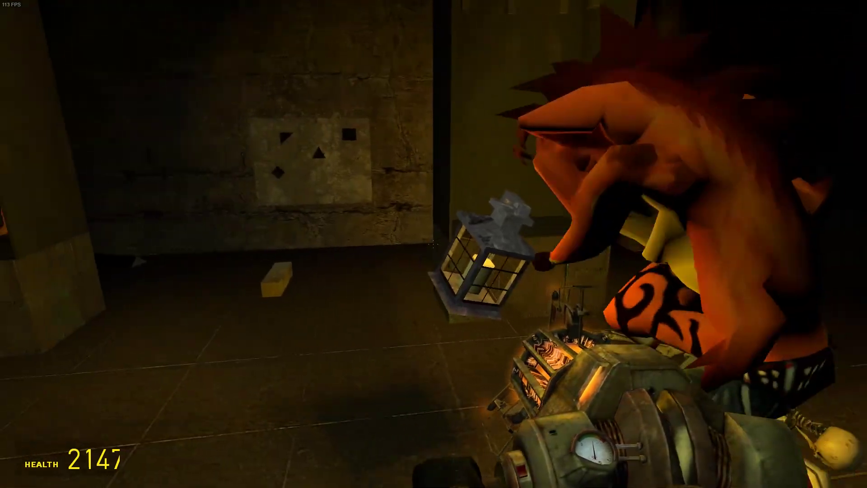
key(w)
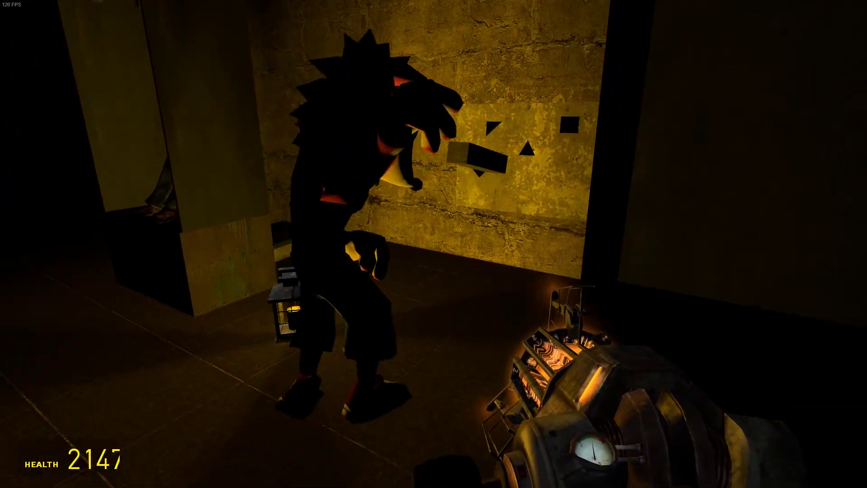
key(w)
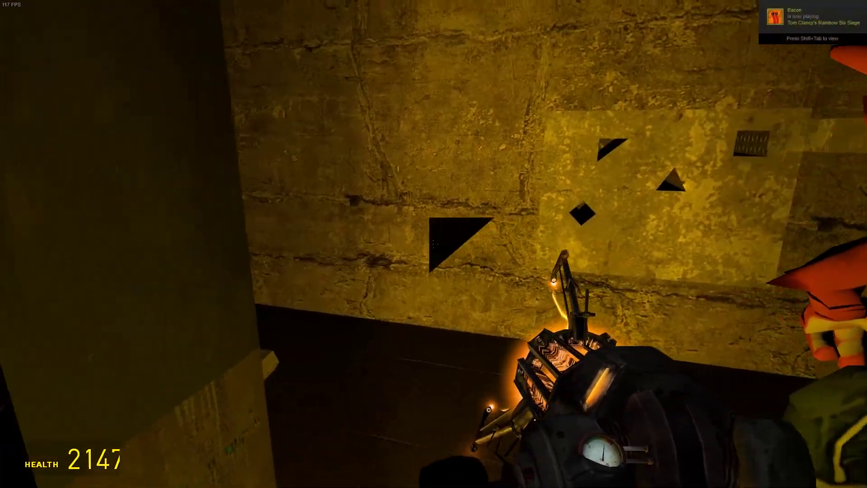
key(w)
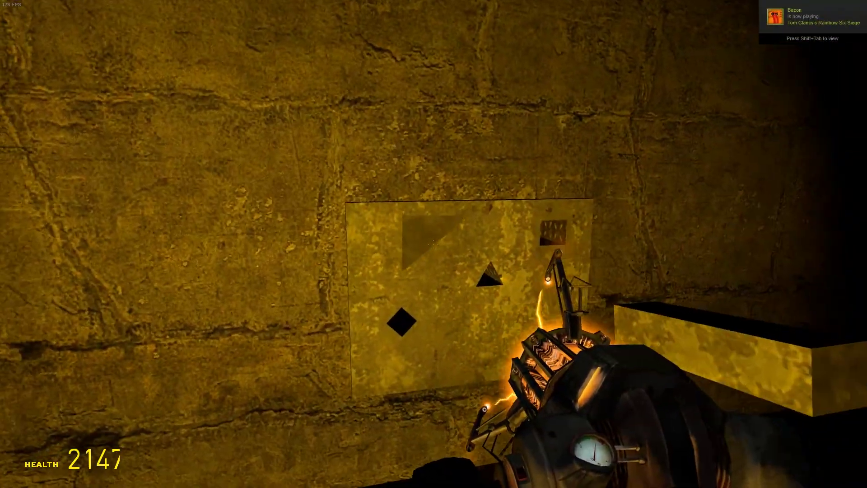
key(w)
key(s)
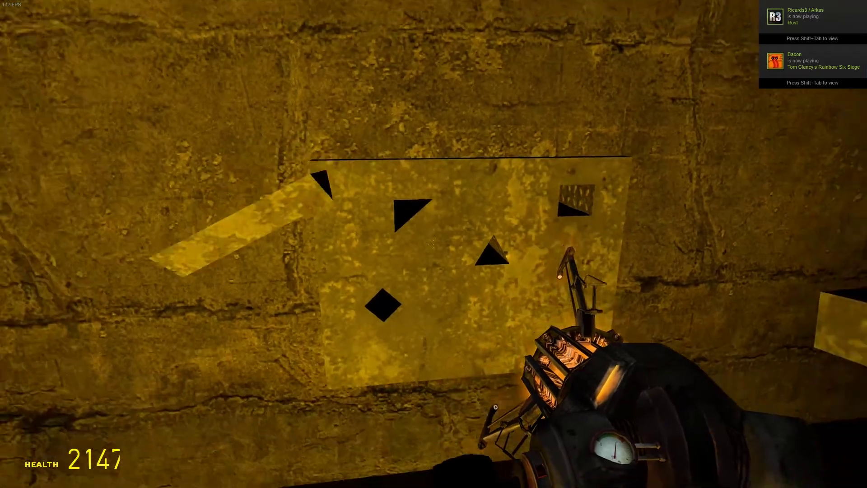
key(w)
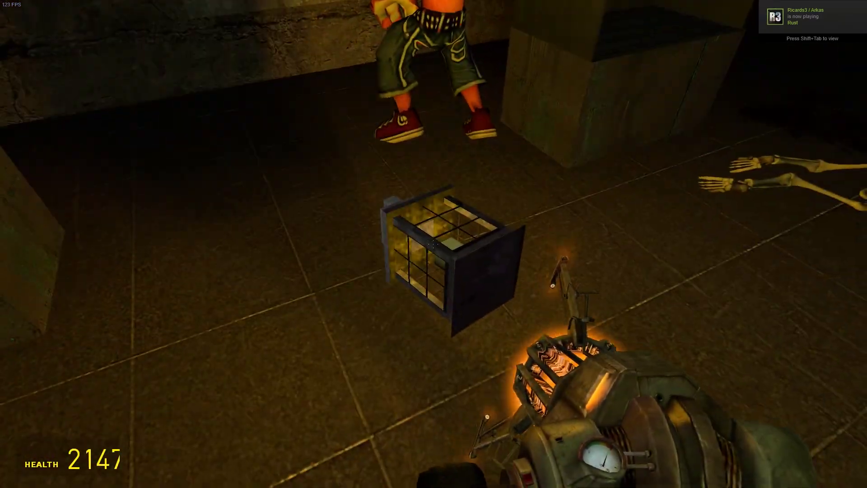
key(w)
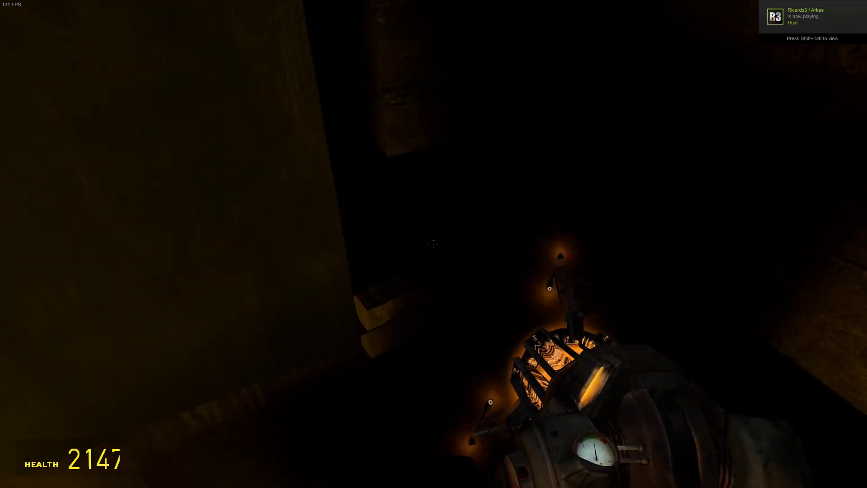
key(w)
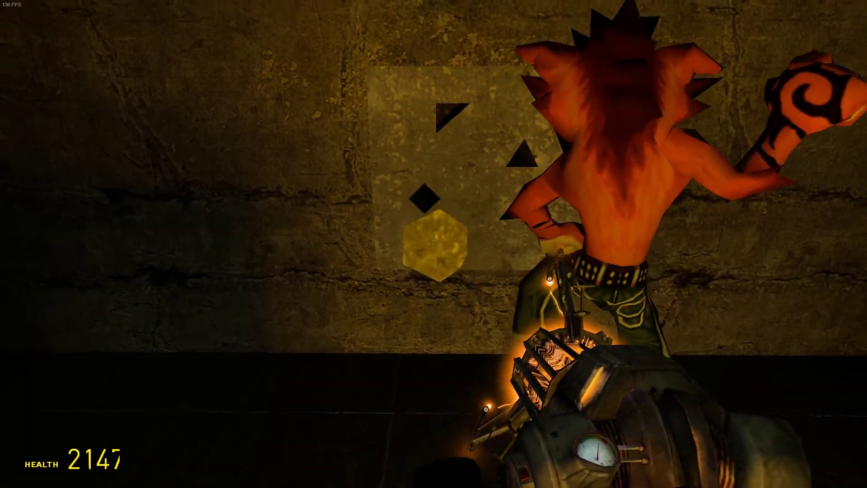
key(a)
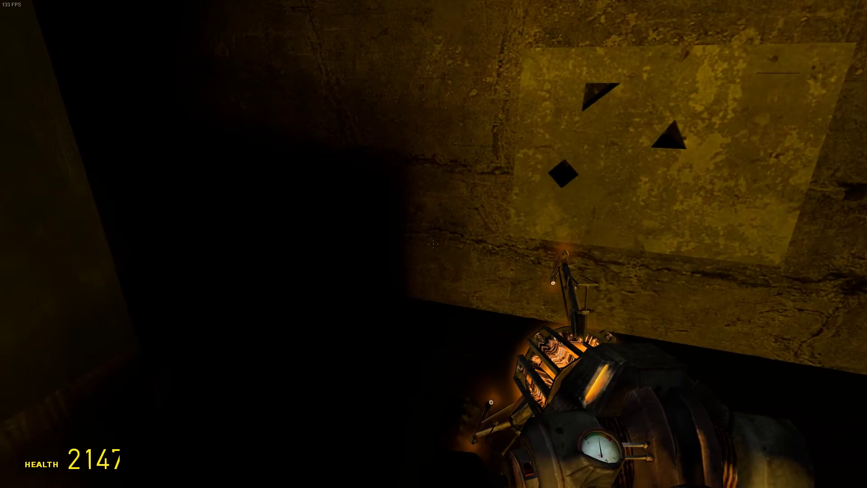
click(434, 244)
- Line up and rotate the yellow wedge against the triangle hole
key(w)
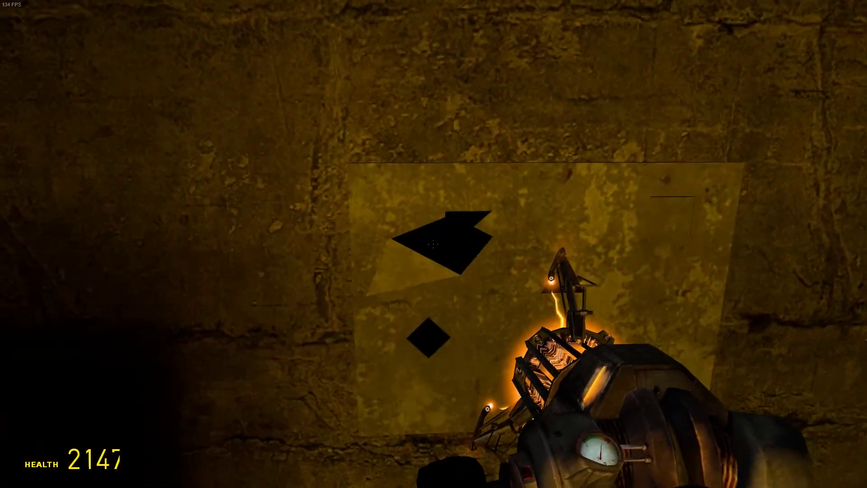
key(w)
key(w)
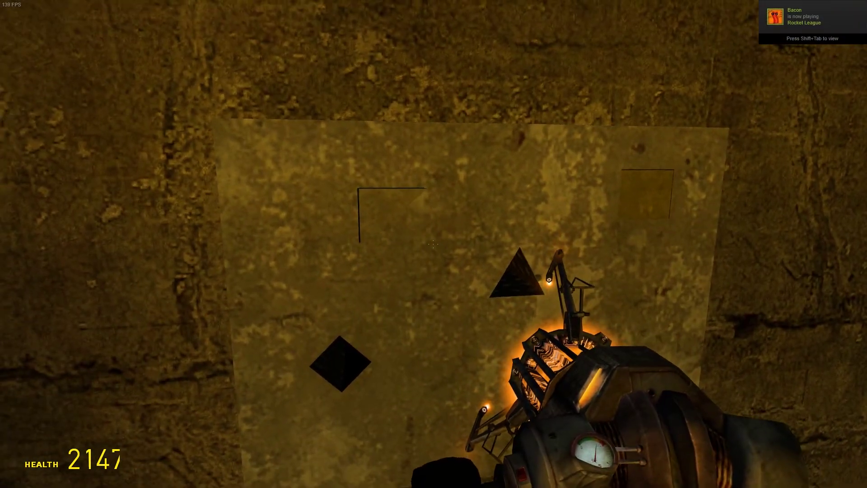
key(w)
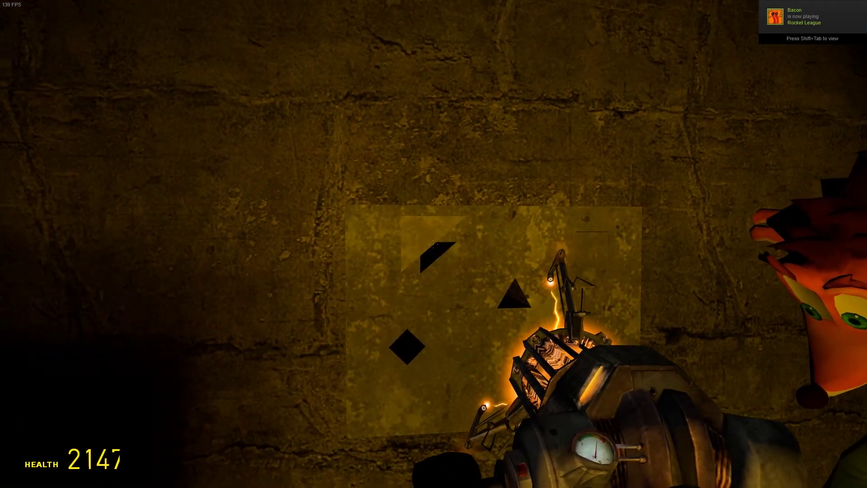
key(e)
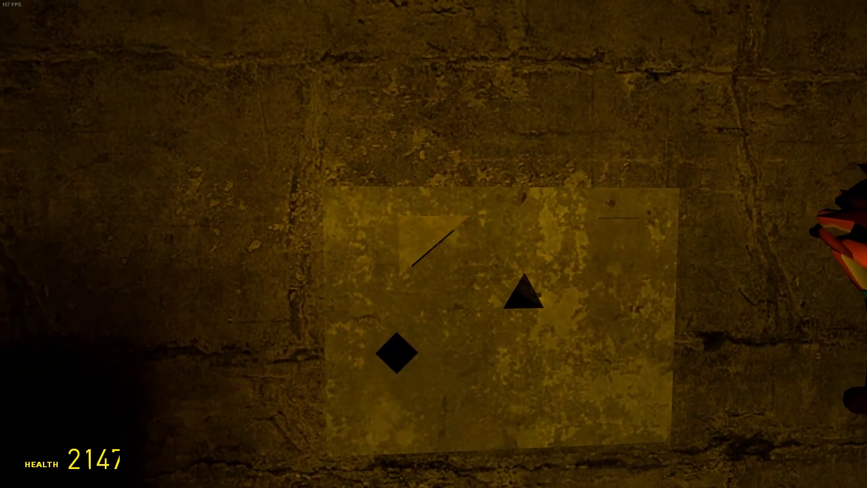
key(s)
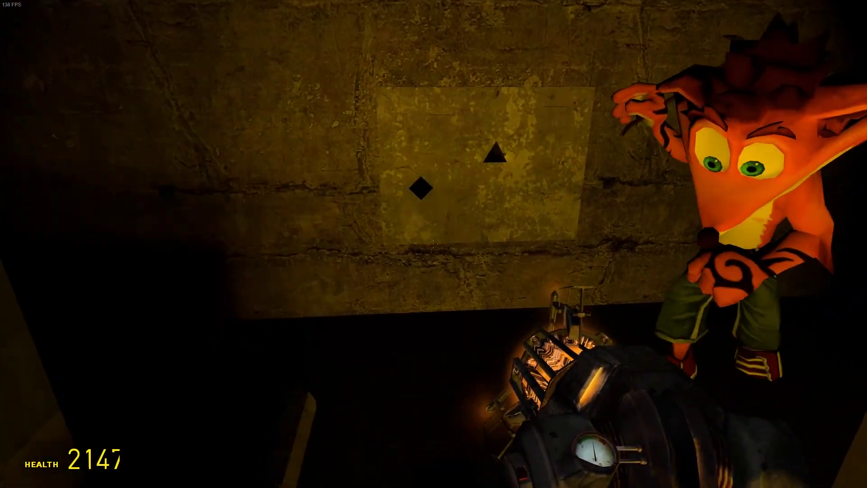
- Walk to the zombie by the shutter door and hit it with the crowbar
drag(434, 245, 270, 339)
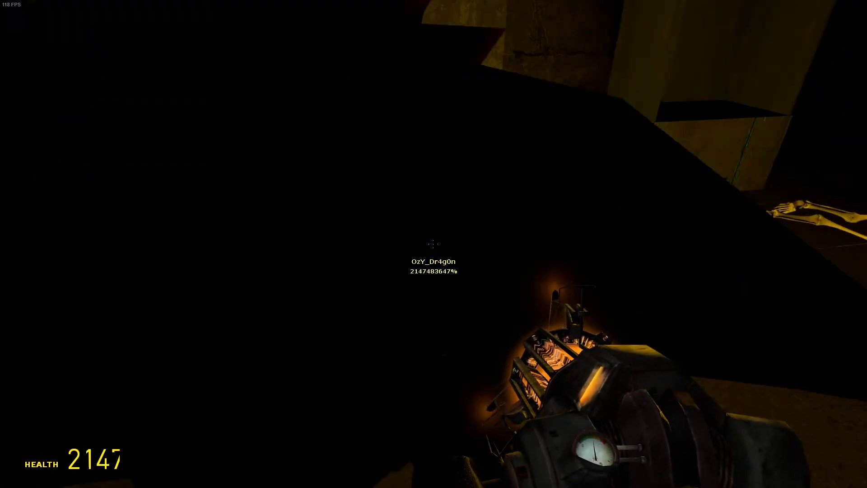
drag(433, 244, 609, 203)
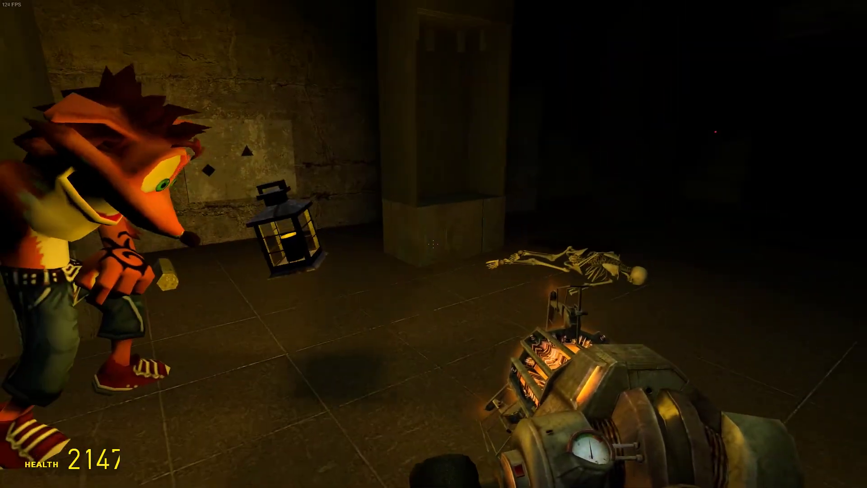
key(s)
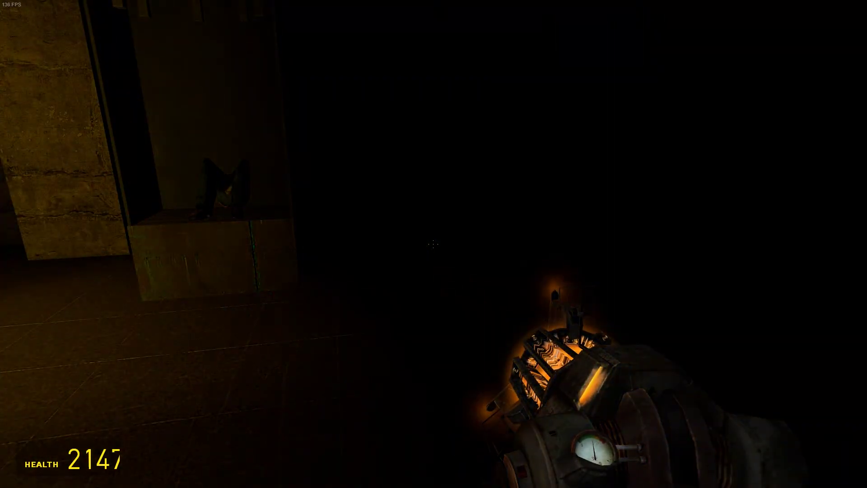
key(w)
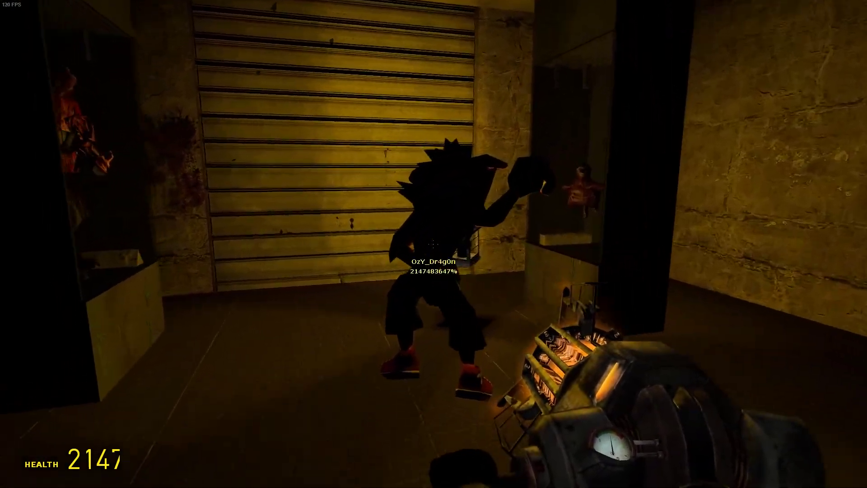
key(w)
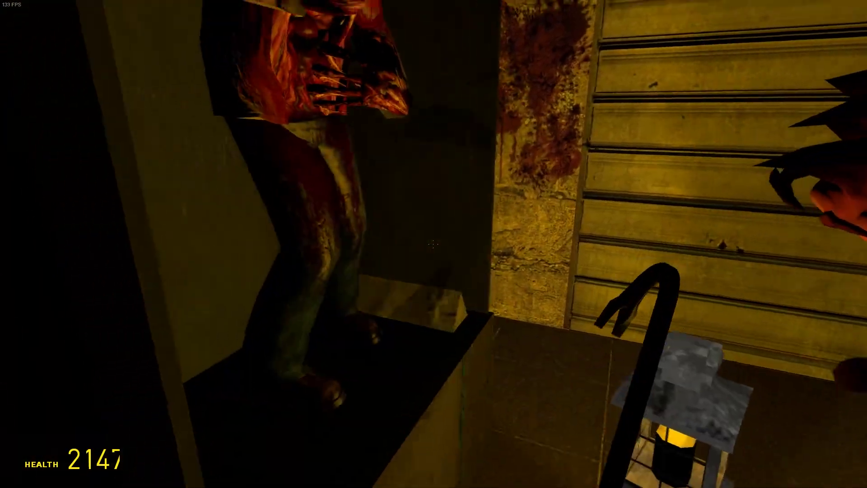
click(434, 244)
- Switch back to the gravity gun and grab the yellow block near the panel
key(1)
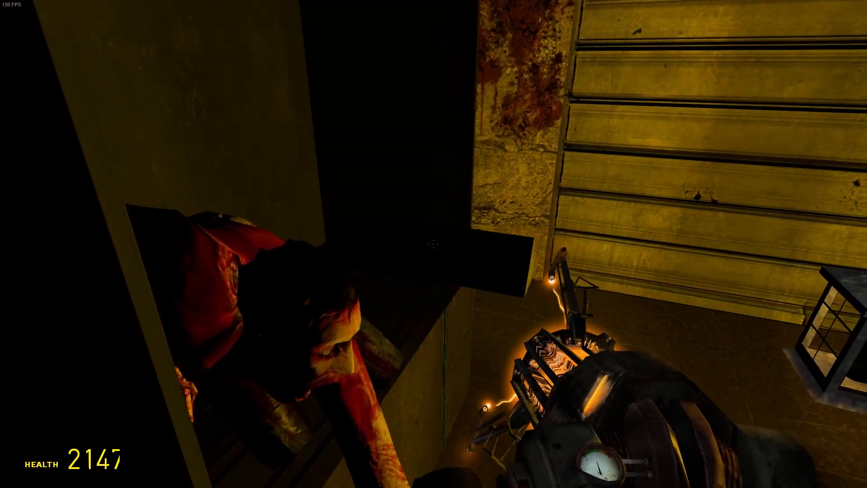
key(w)
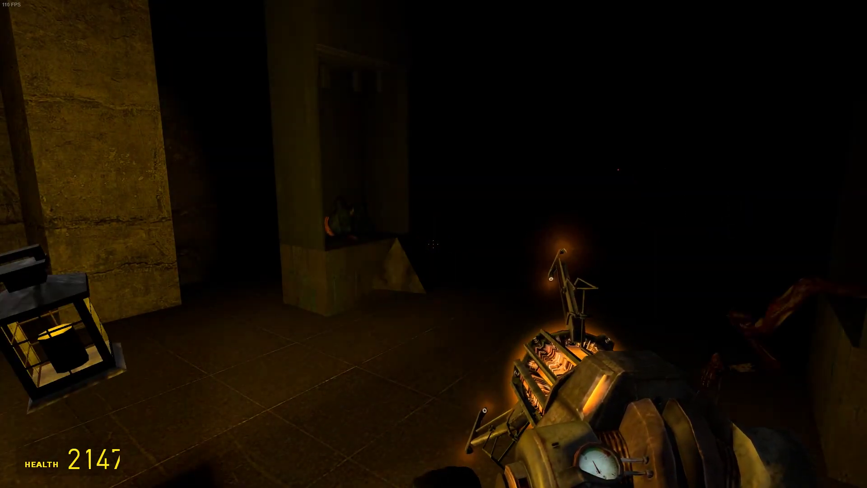
key(w)
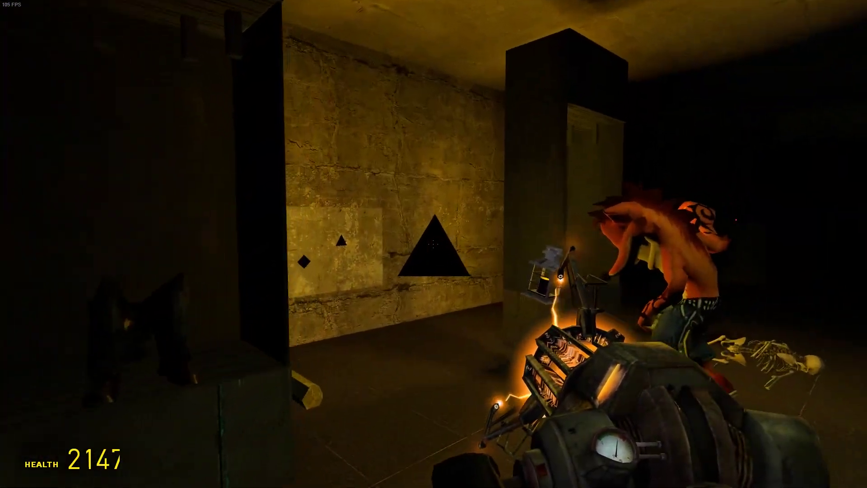
key(w)
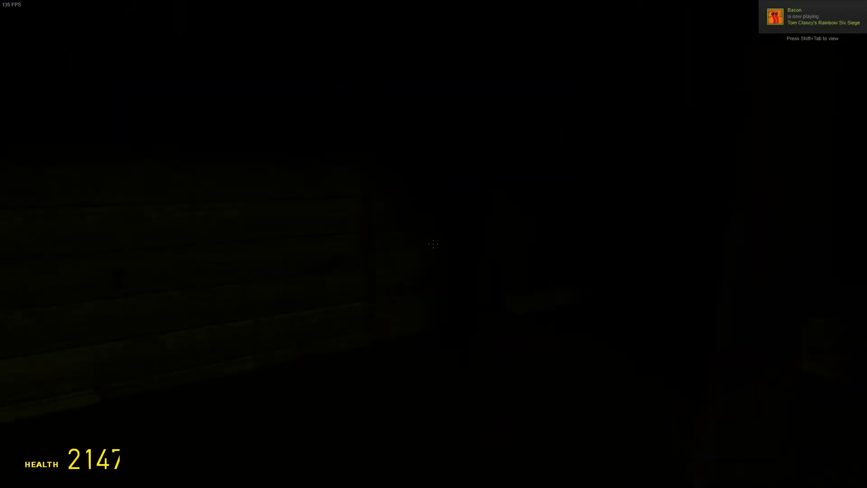
key(w)
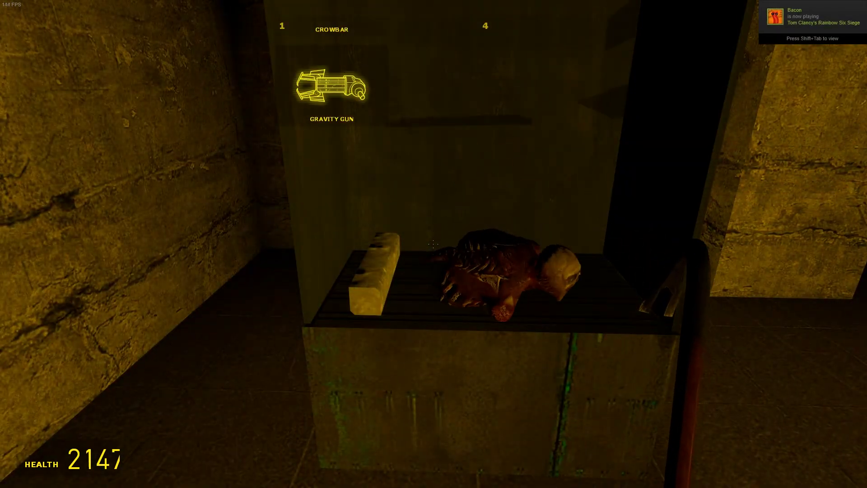
key(Return)
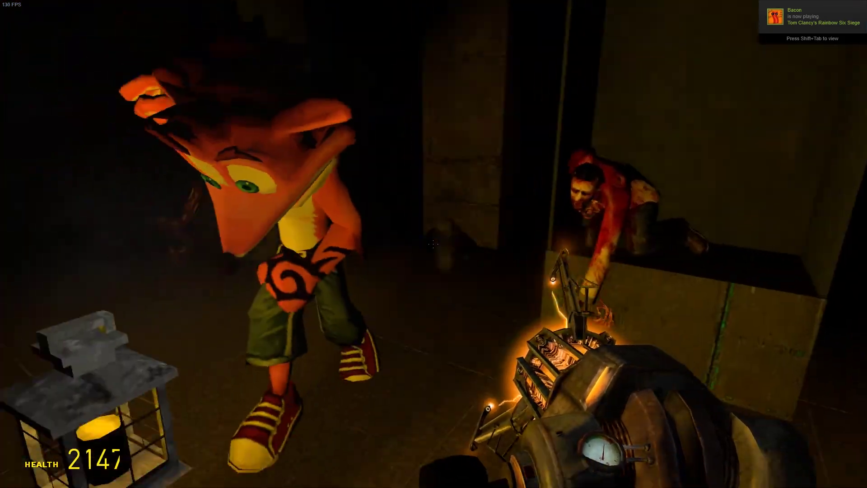
right_click(434, 244)
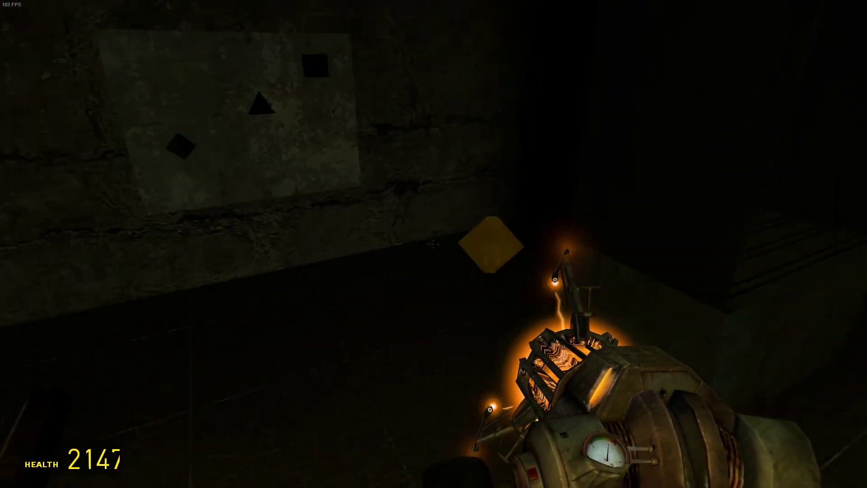
- Drop the yellow block beside the shape-hole wall panel
click(434, 244)
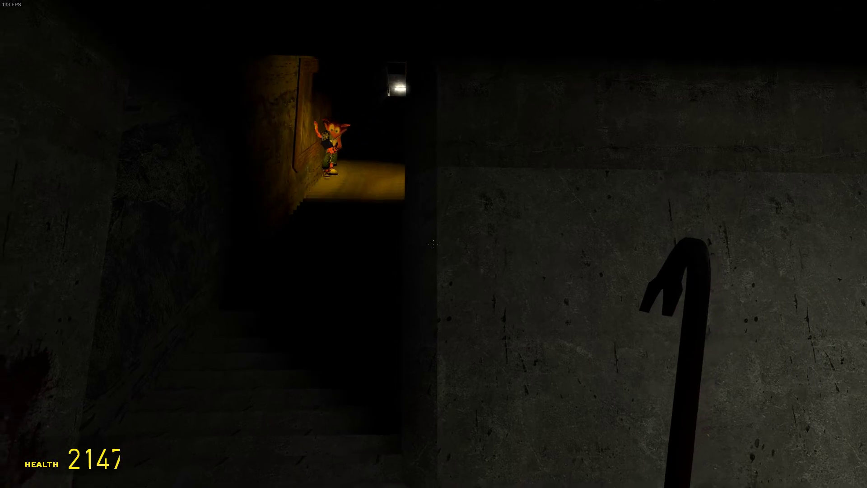
- Walk through the generator room and dark doorway to the lantern-holding teammate
key(w)
key(w)
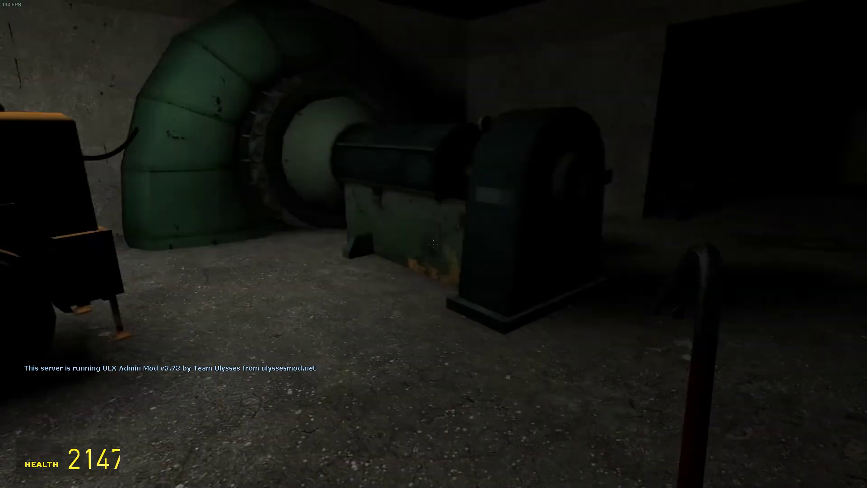
key(w)
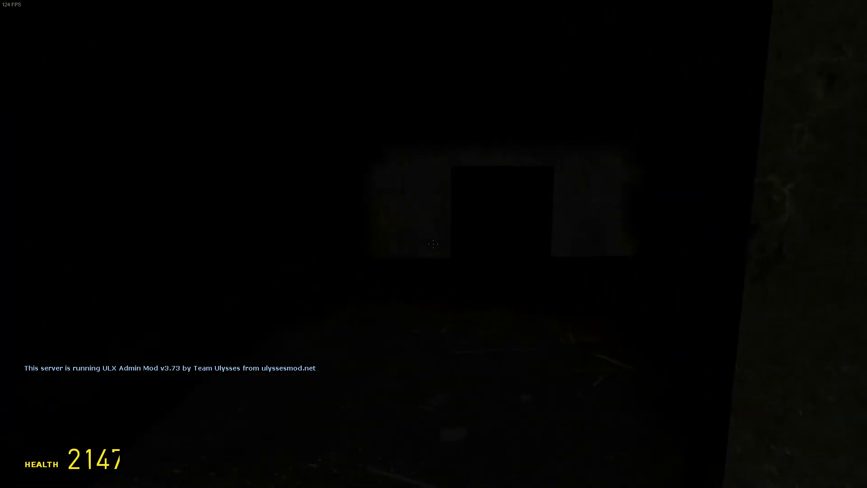
key(w)
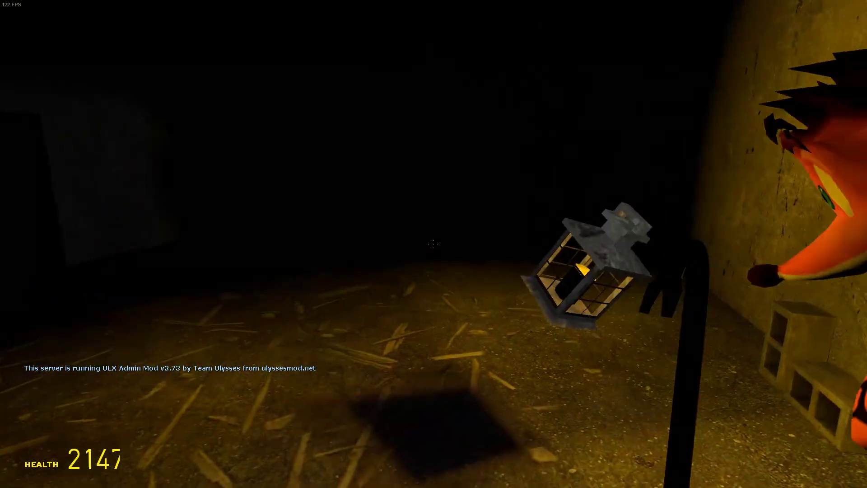
key(w)
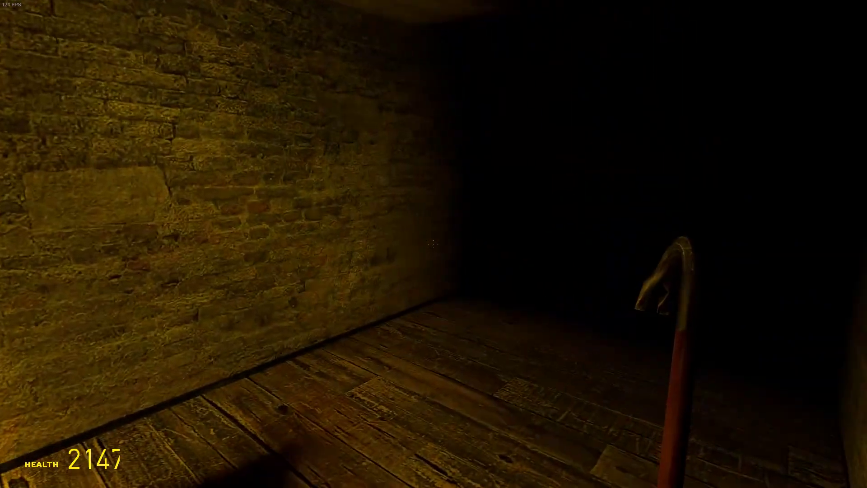
- Follow the teammate down the stone corridor past the dead antlions
key(s)
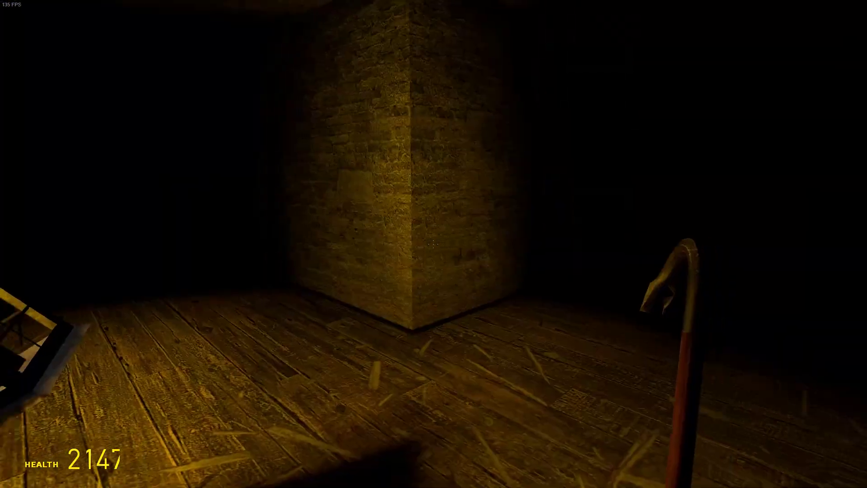
key(w)
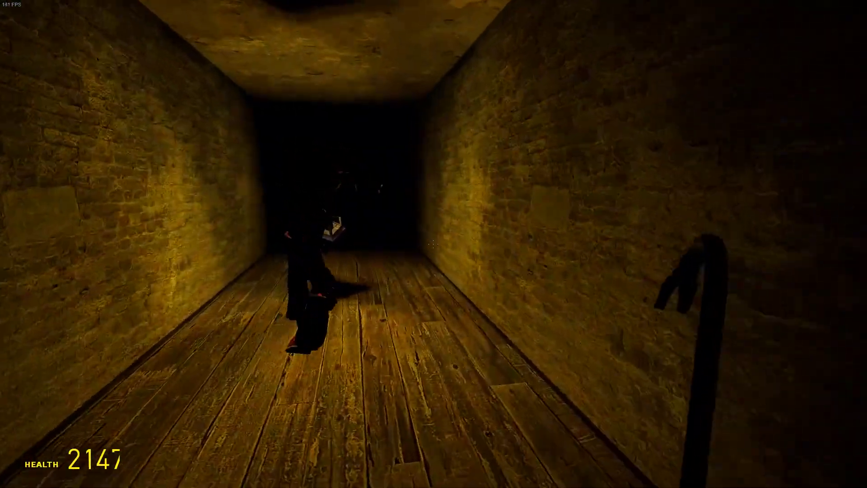
key(w)
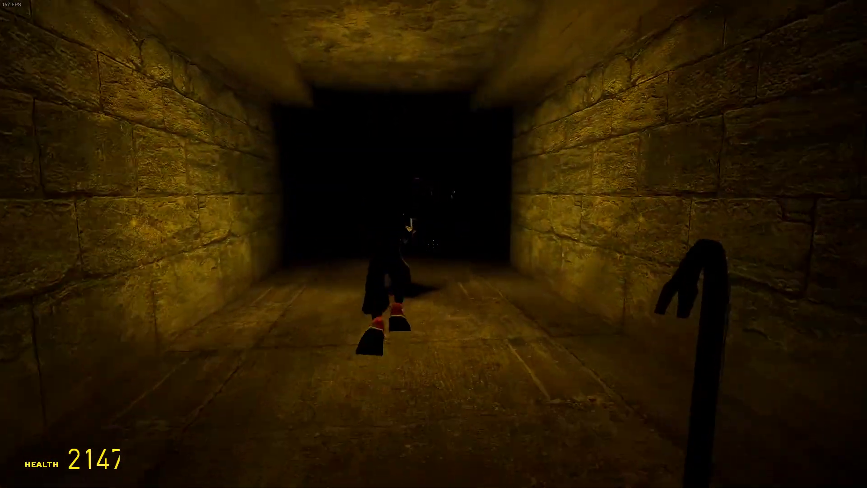
key(w)
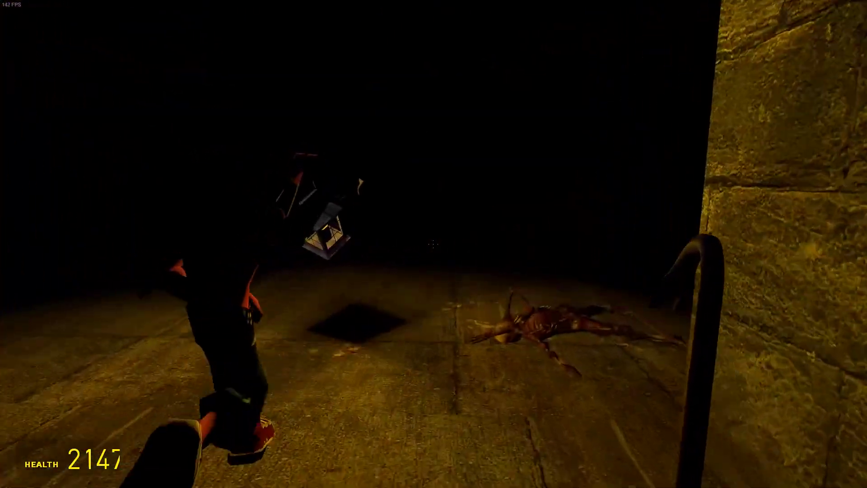
key(w)
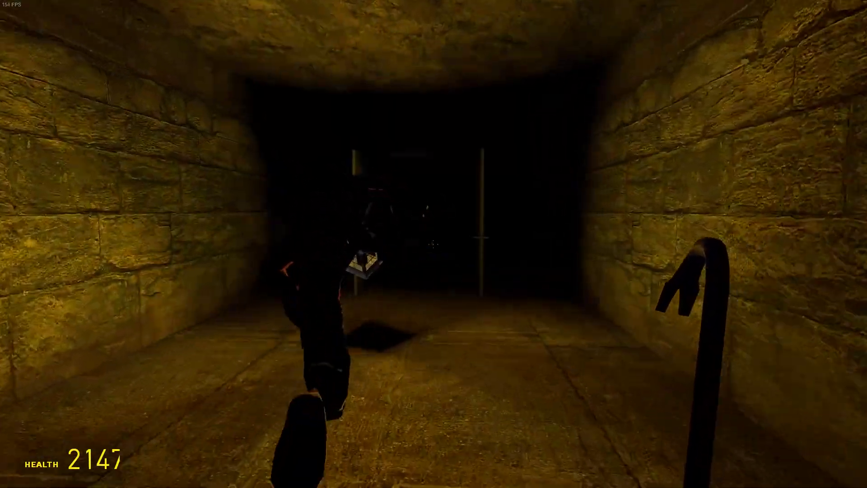
key(w)
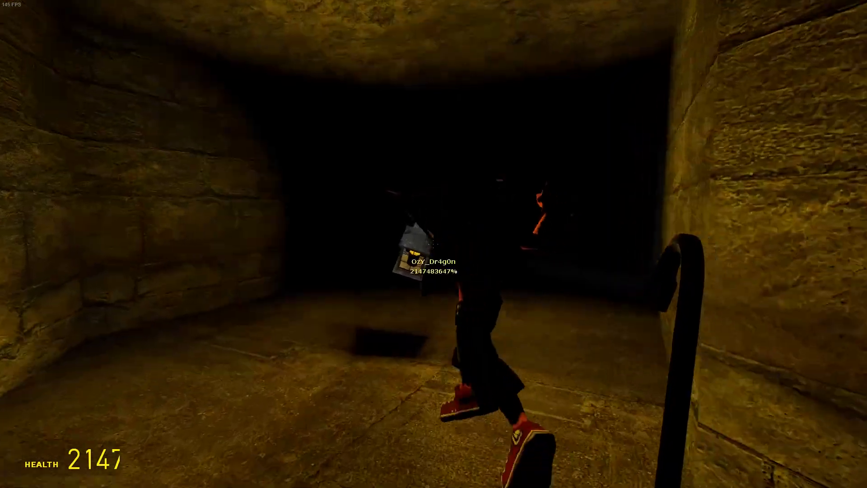
- Pass the yellow door and walk the dark wooden corridor toward the lit room
key(w)
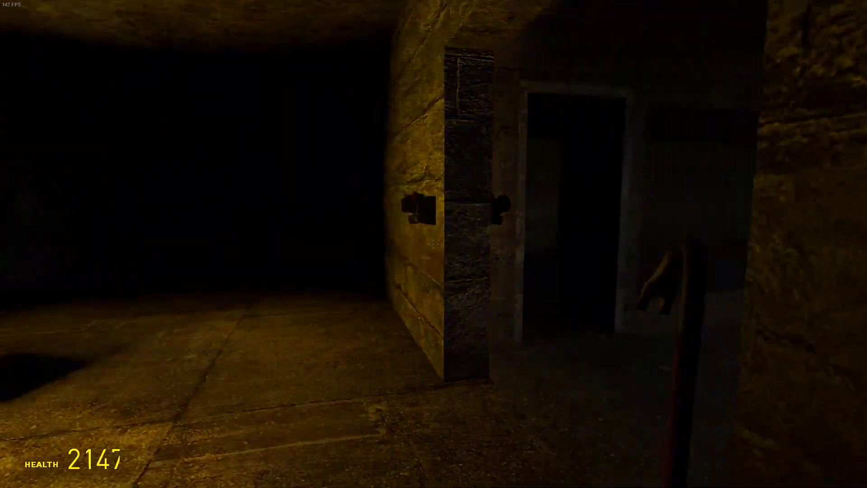
key(w)
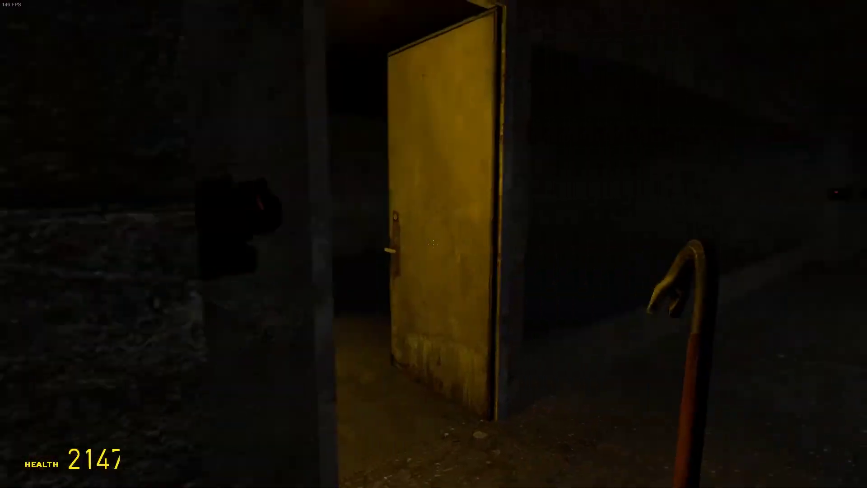
key(w)
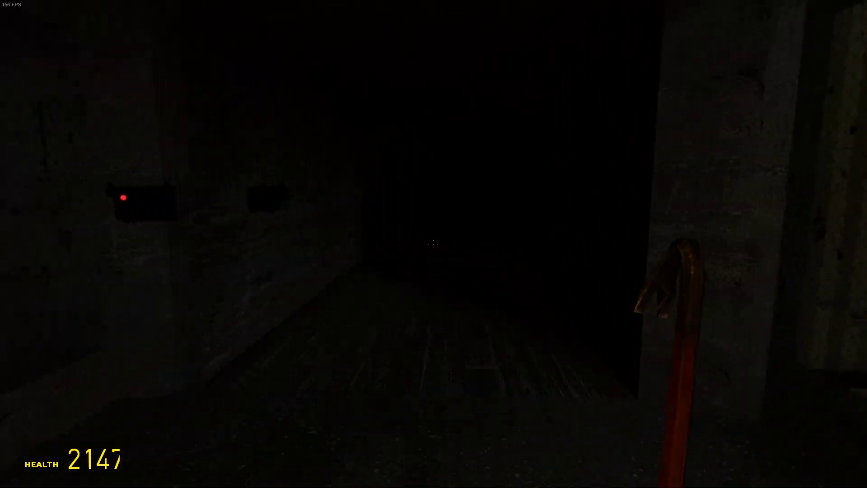
key(w)
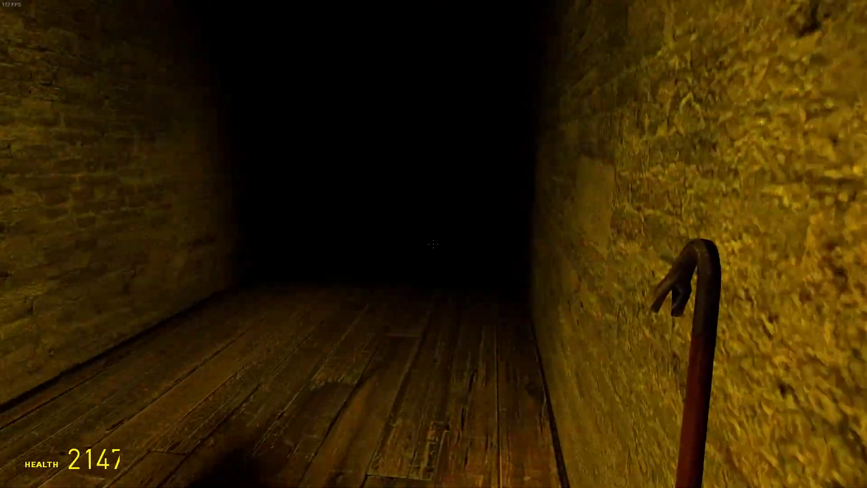
key(w)
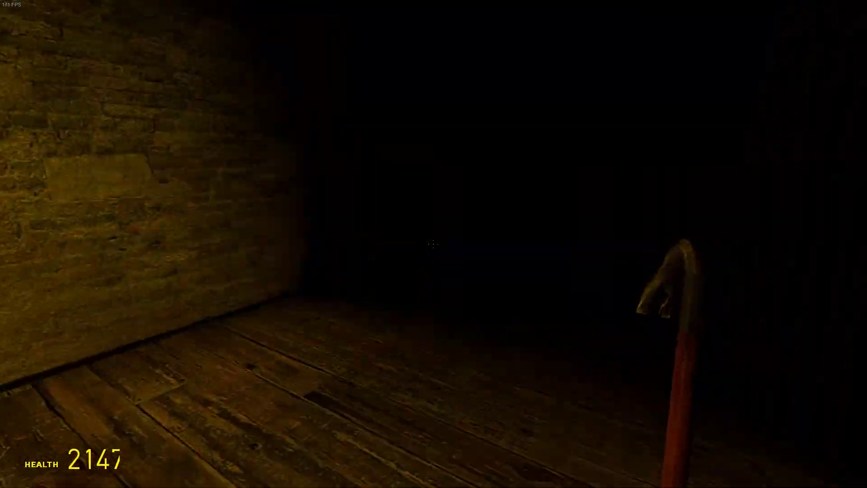
key(w)
key(w)
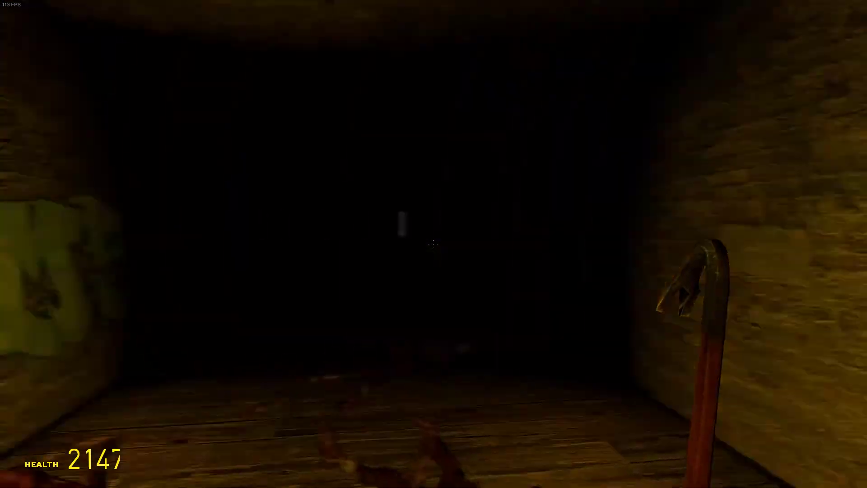
key(w)
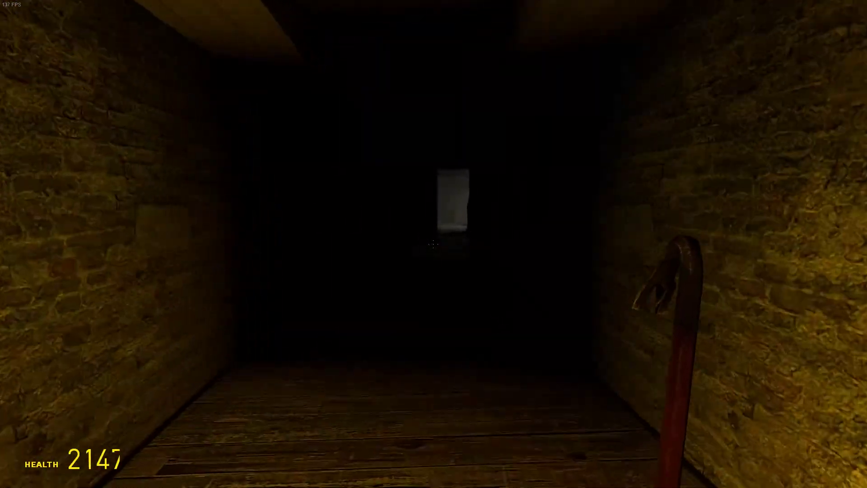
key(w)
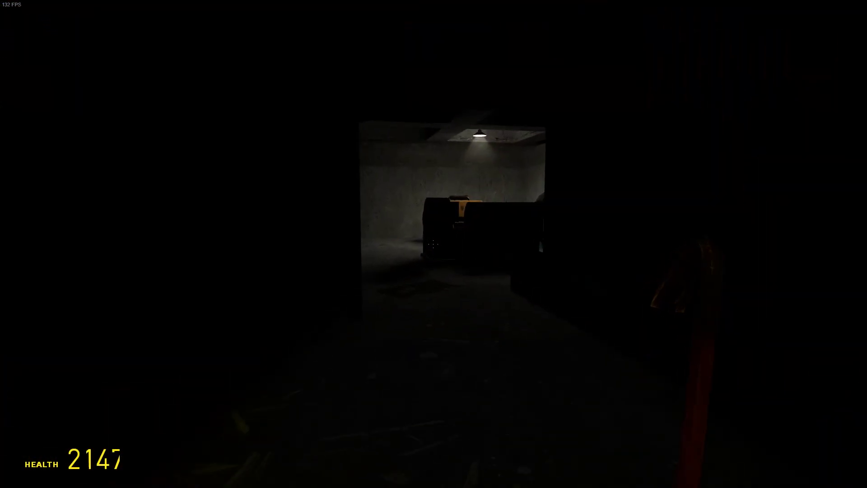
- Climb the stairs into the tiled corridor and reach the double-door room
key(w)
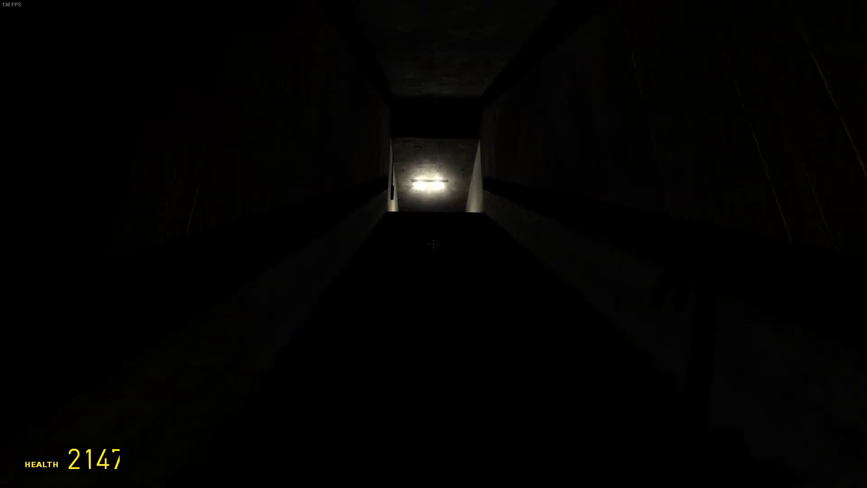
key(w)
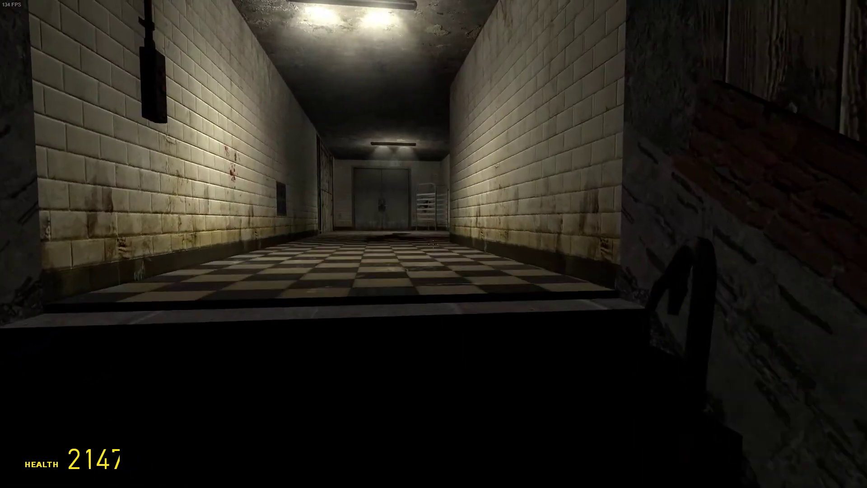
key(w)
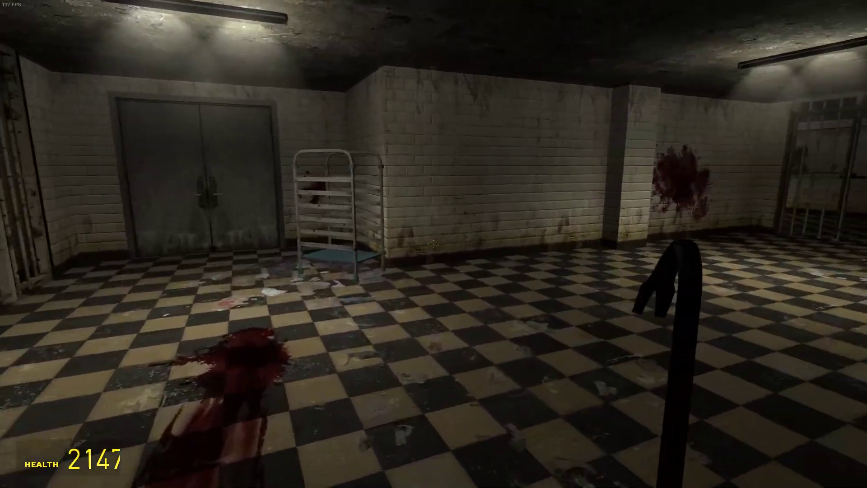
key(w)
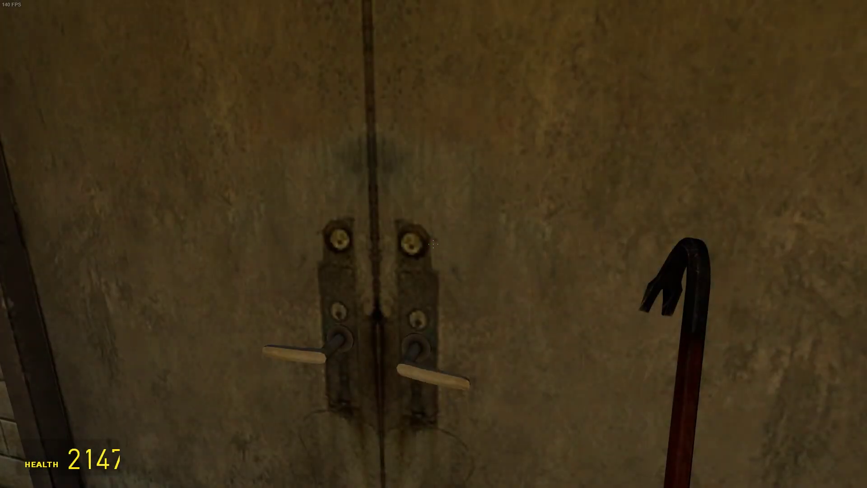
key(w)
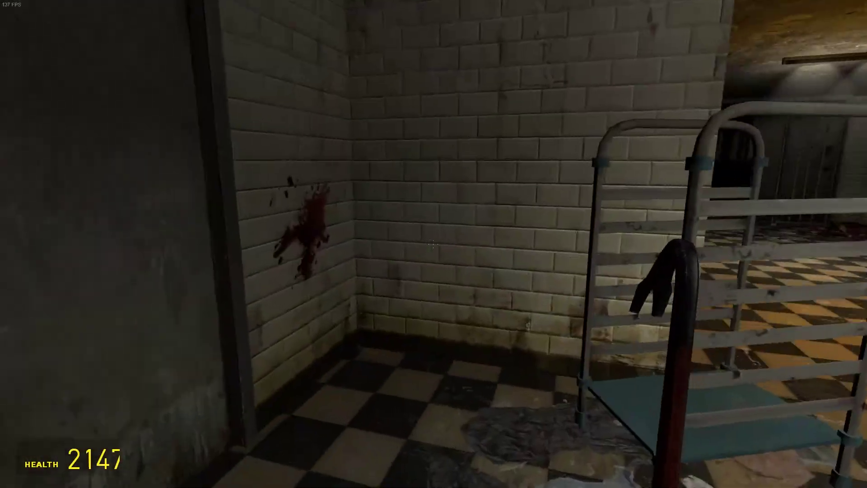
- Go through the barred gate past the Crash model and the opened double doors
key(w)
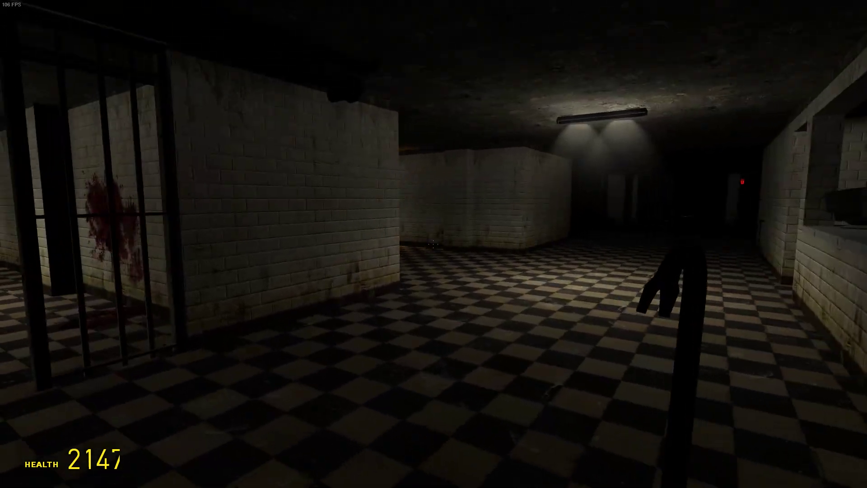
key(w)
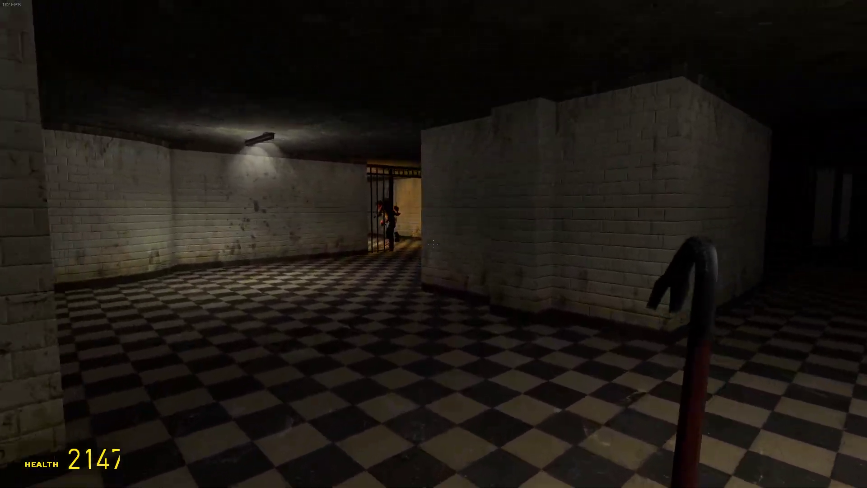
key(w)
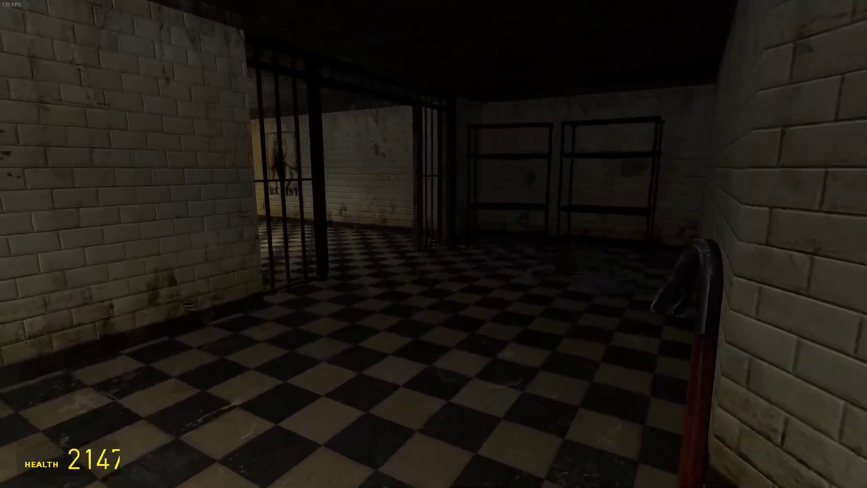
key(w)
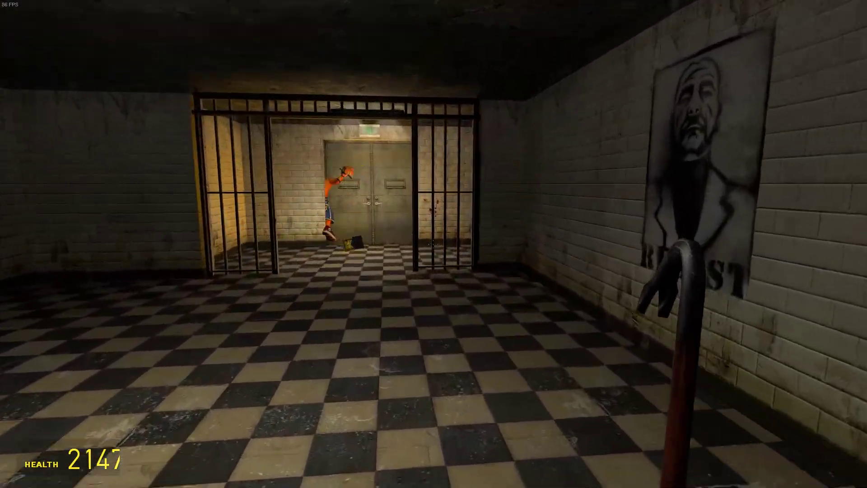
key(w)
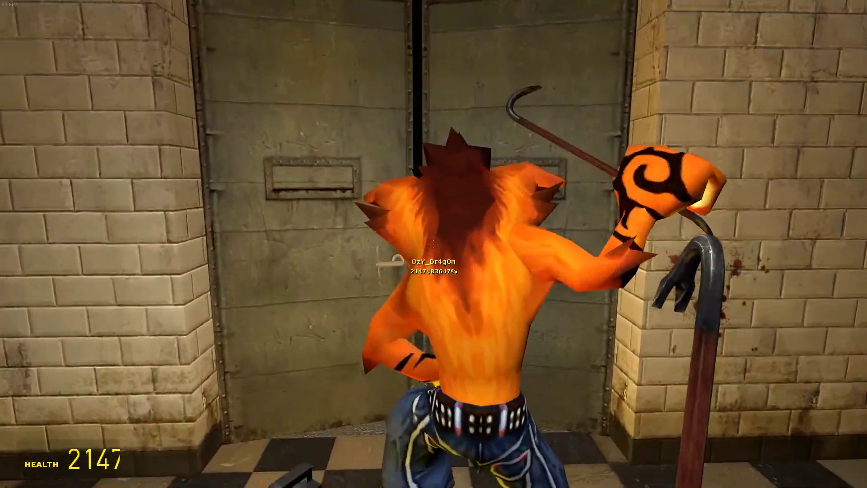
key(w)
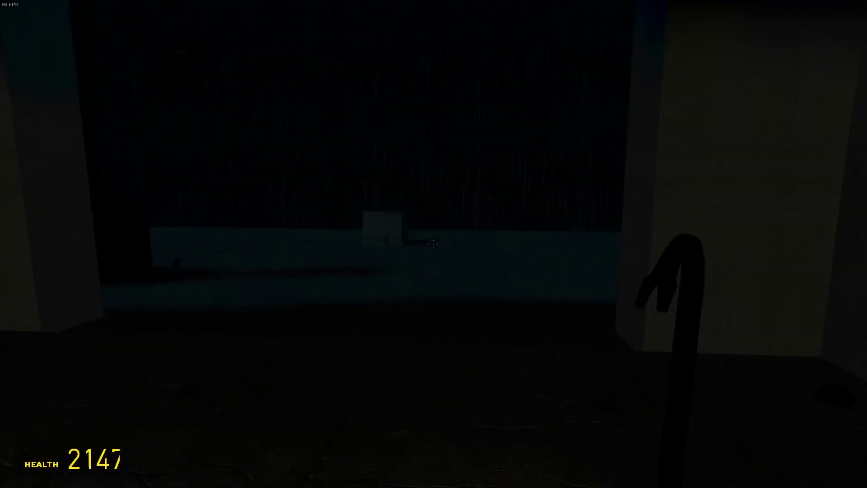
- Step outside and kill the fast zombies near the stone box
key(w)
key(w)
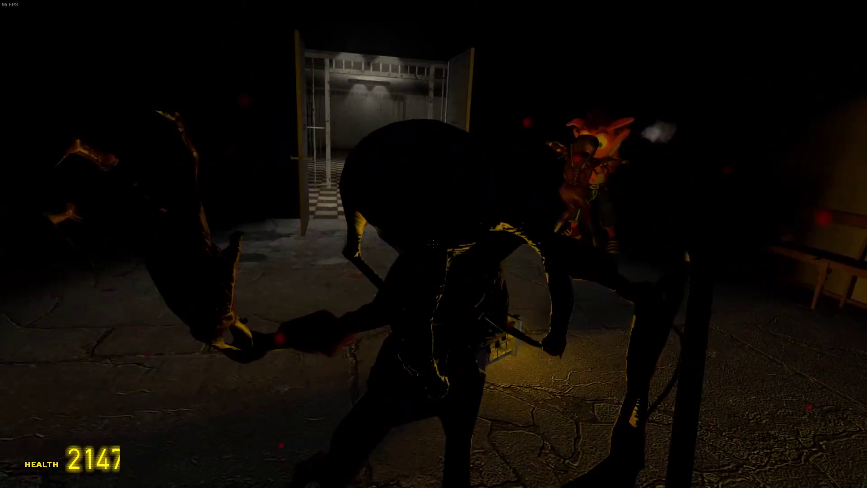
click(433, 244)
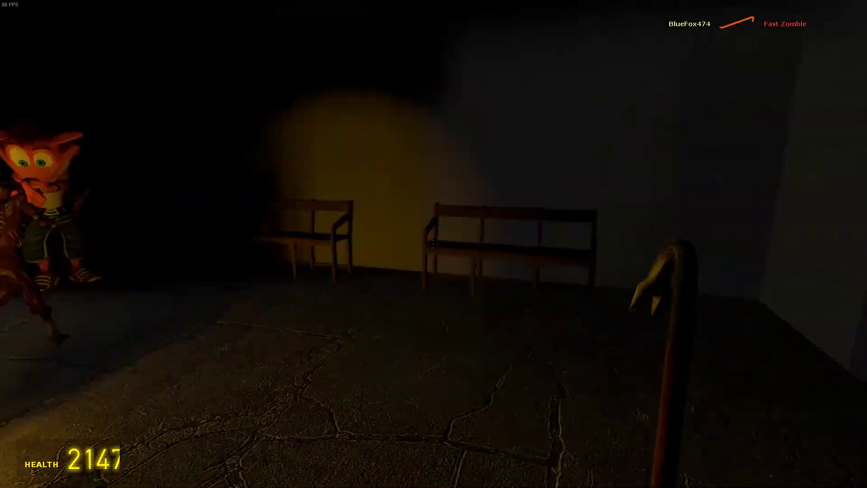
key(w)
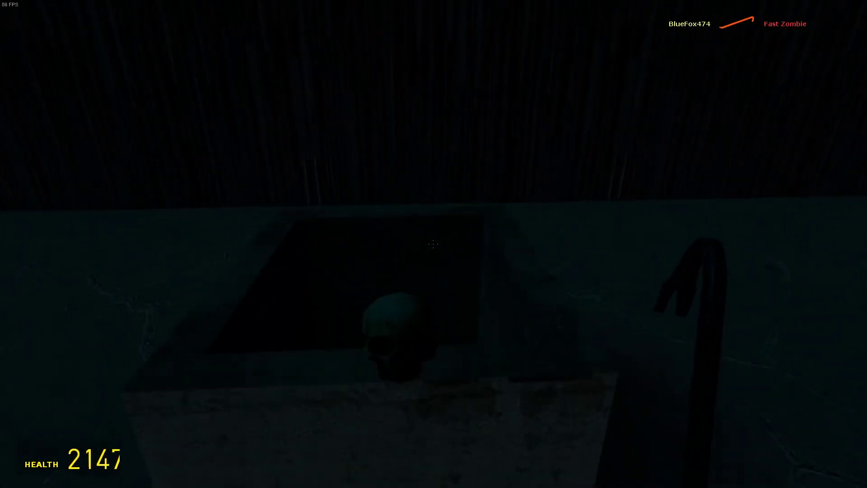
key(w)
key(w)
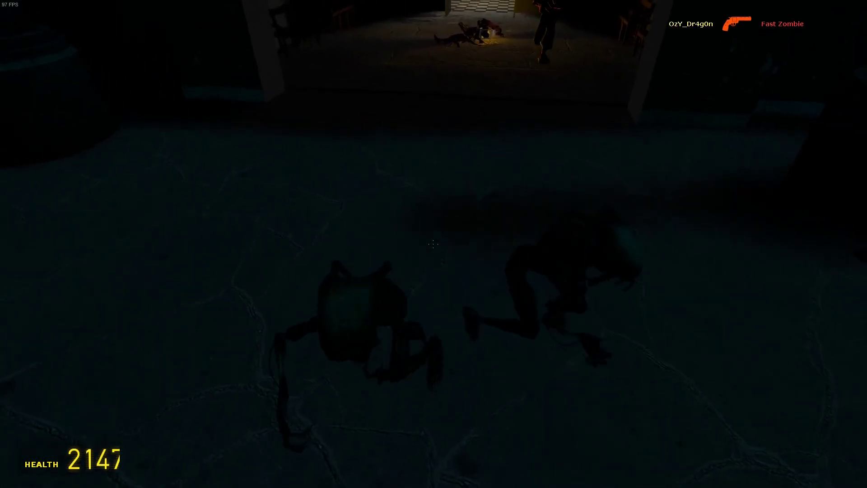
click(434, 245)
click(433, 244)
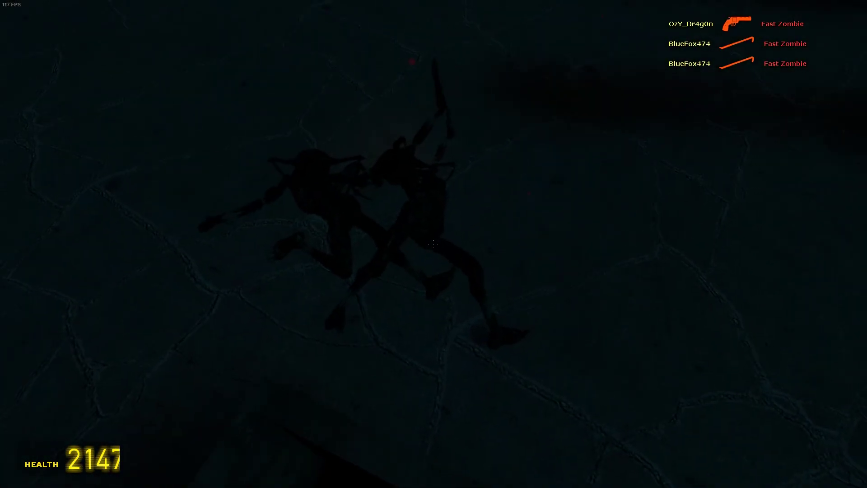
key(w)
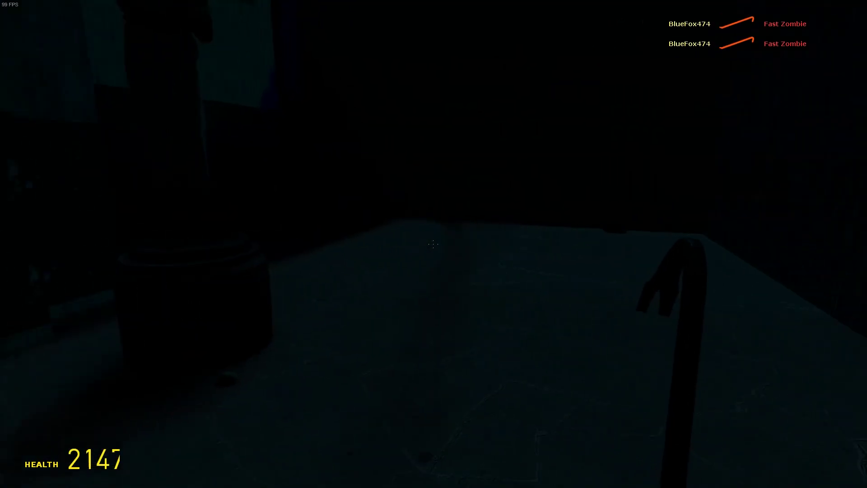
key(w)
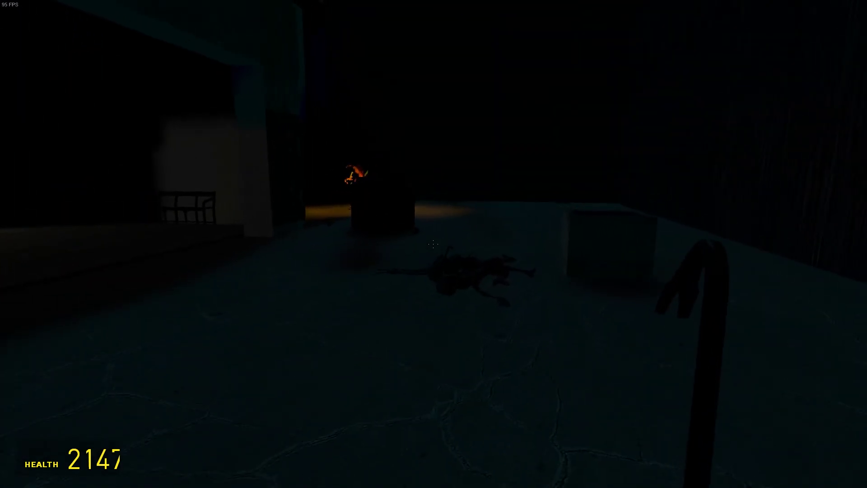
- Walk past the burning barrel to the teammate, then survey the courtyard
key(w)
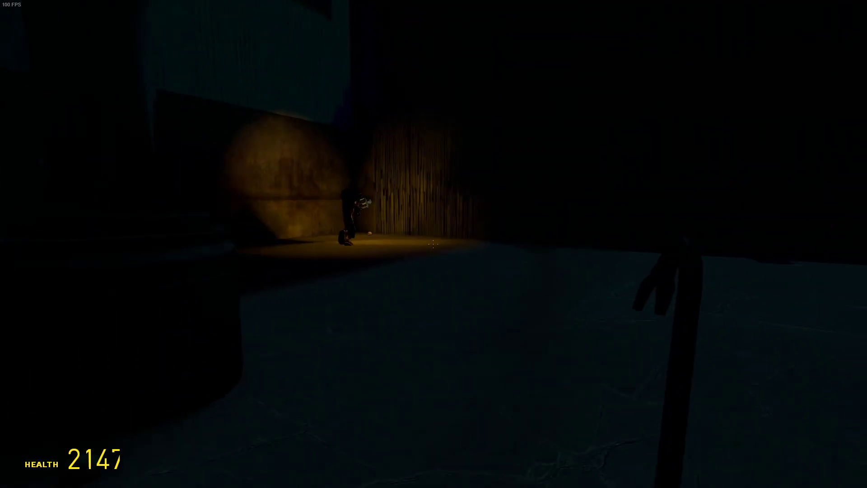
key(w)
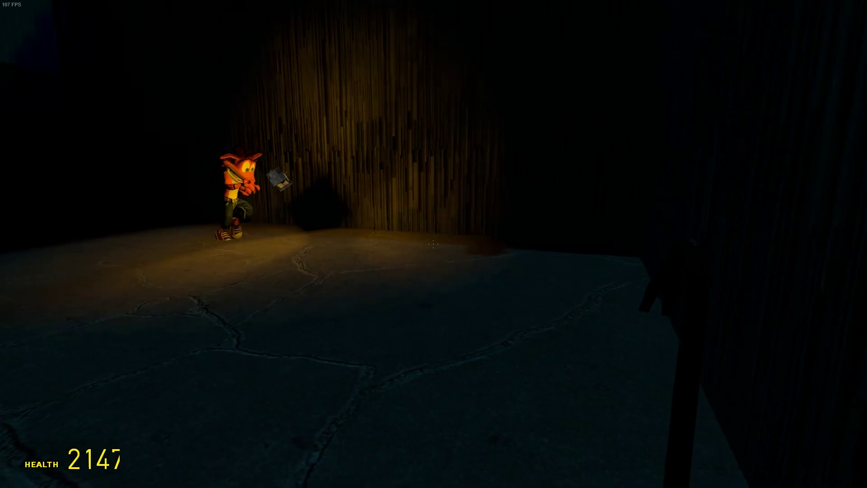
key(w)
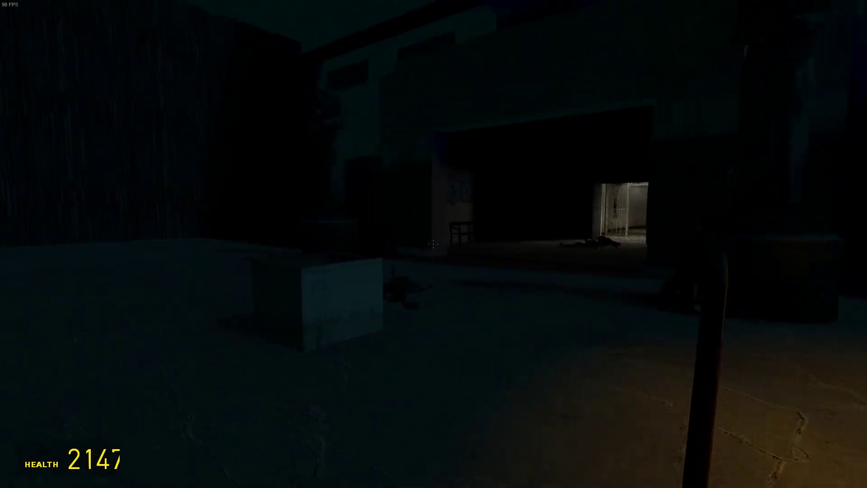
key(s)
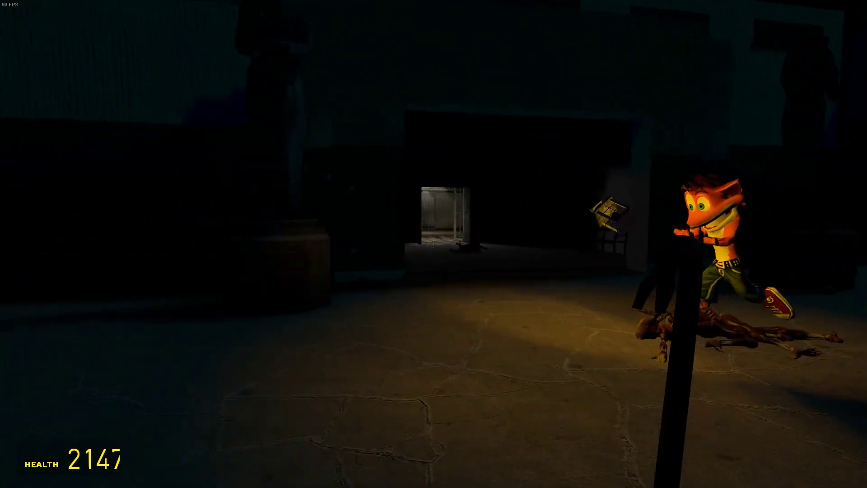
key(w)
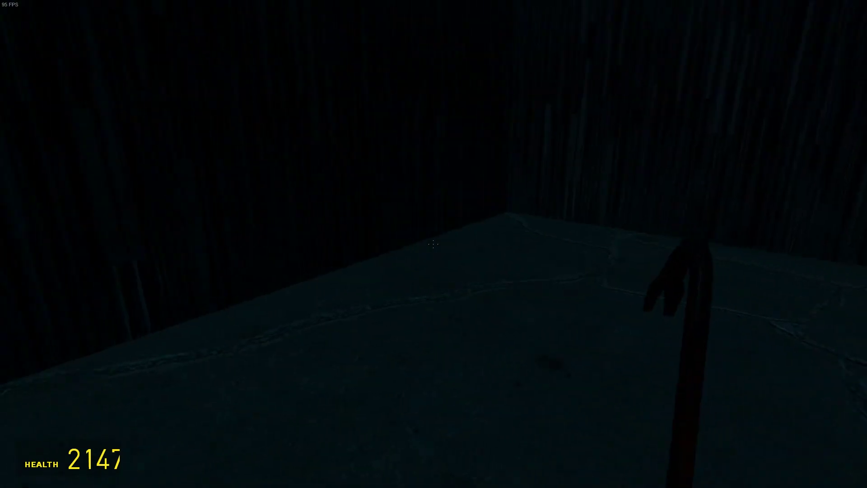
key(w)
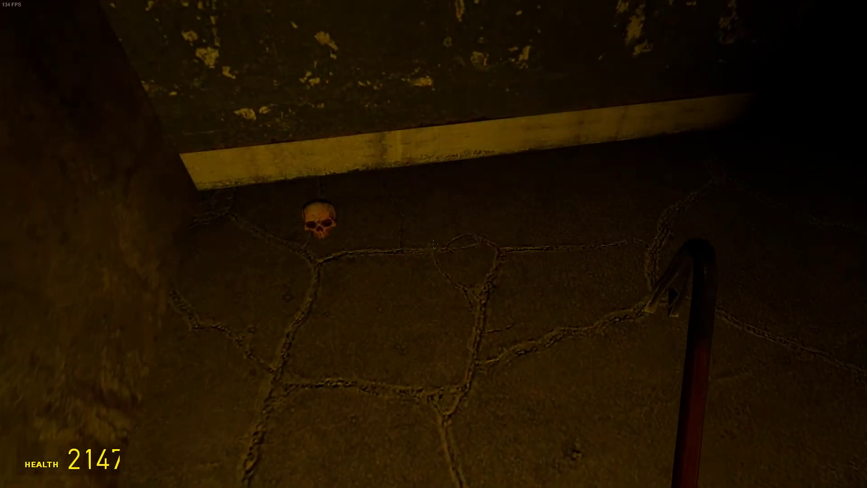
key(w)
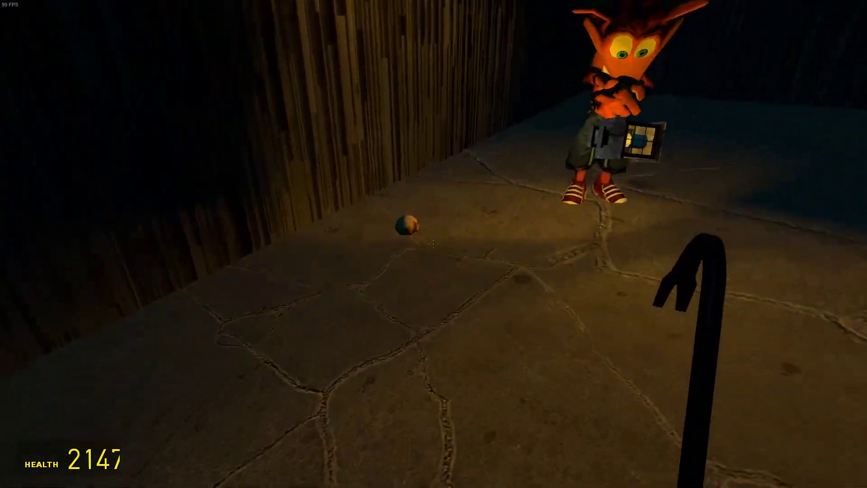
key(w)
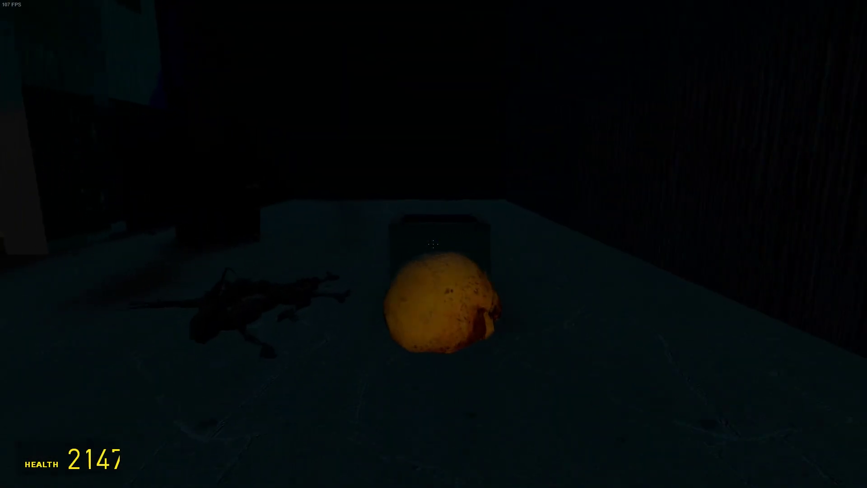
- Pick up the skull, carry it outside and drop it into the stone box
key(f)
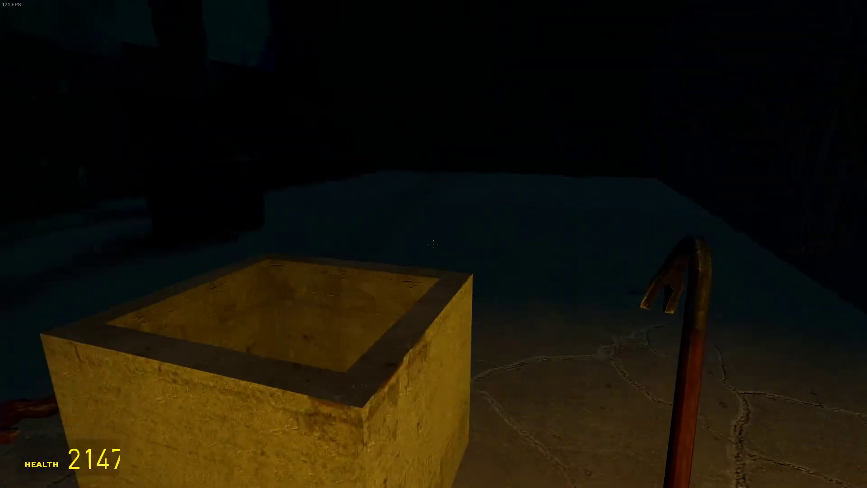
key(w)
key(f)
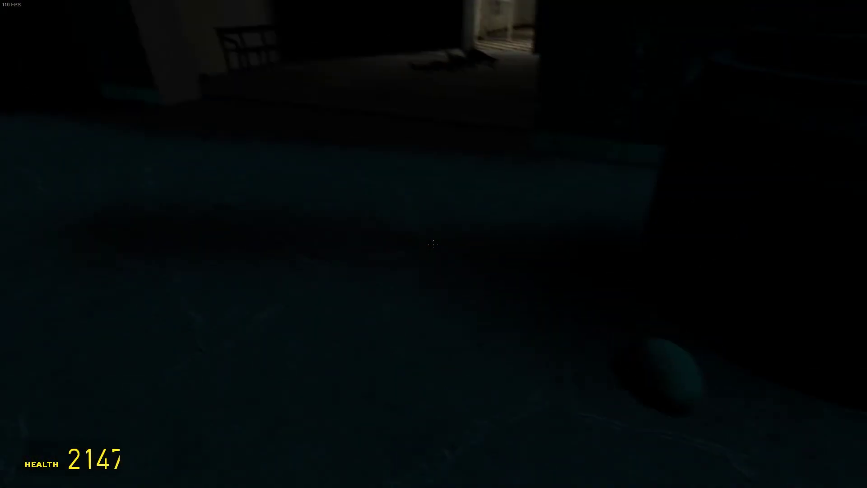
key(w)
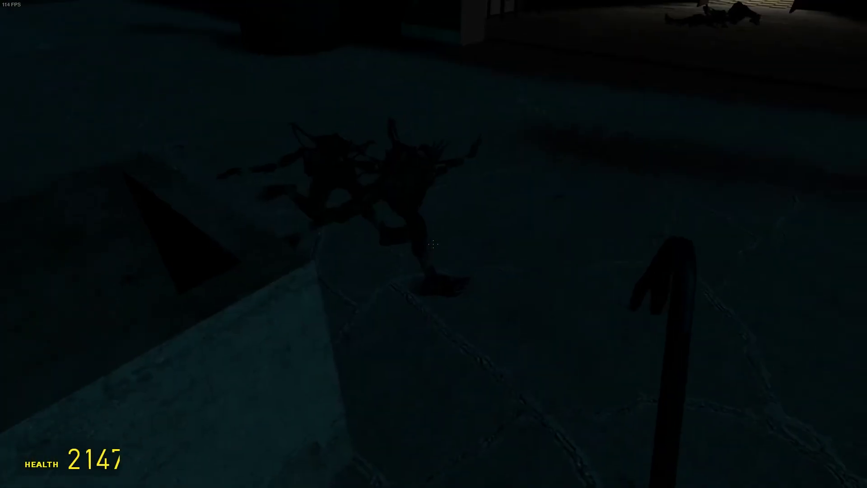
- Look around the courtyard by flashlight and walk back to the stone box
key(f)
key(f)
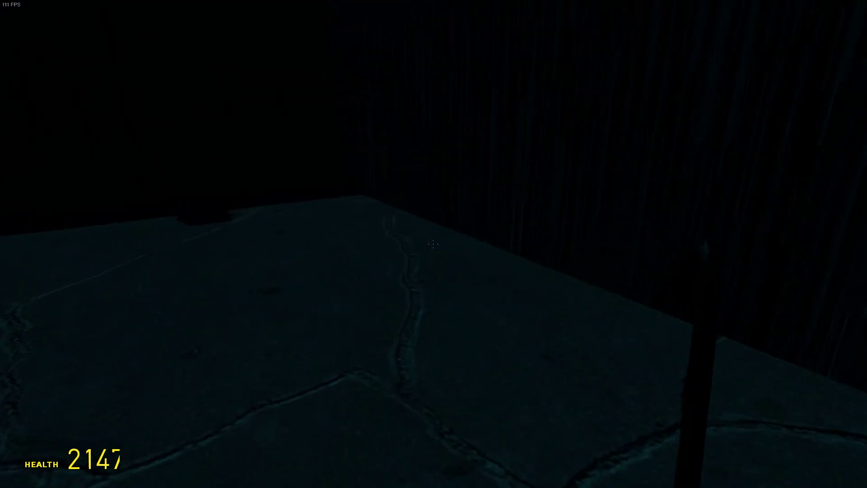
key(f)
key(w)
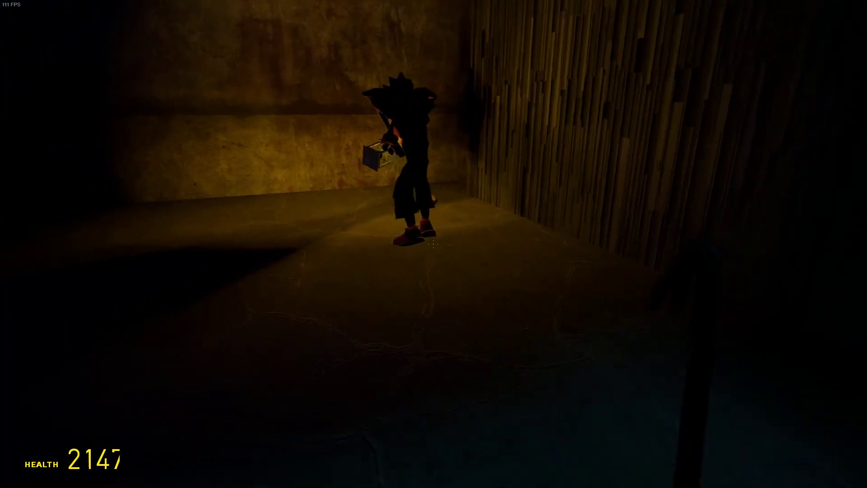
key(w)
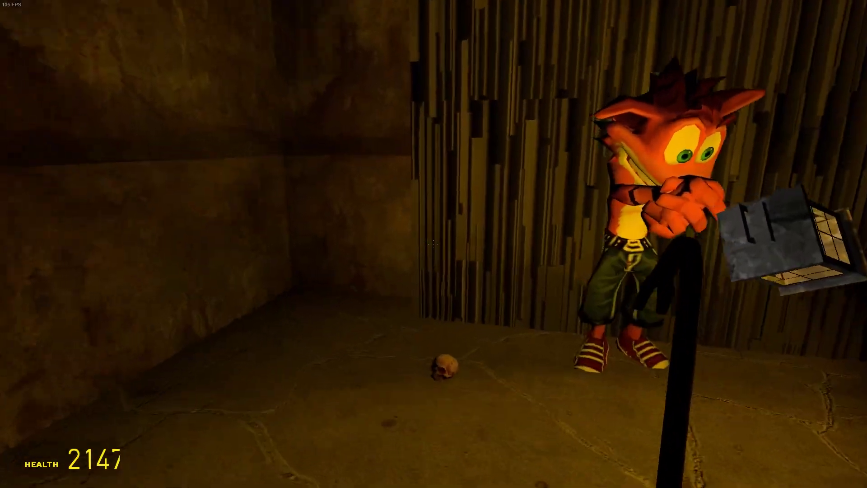
key(w)
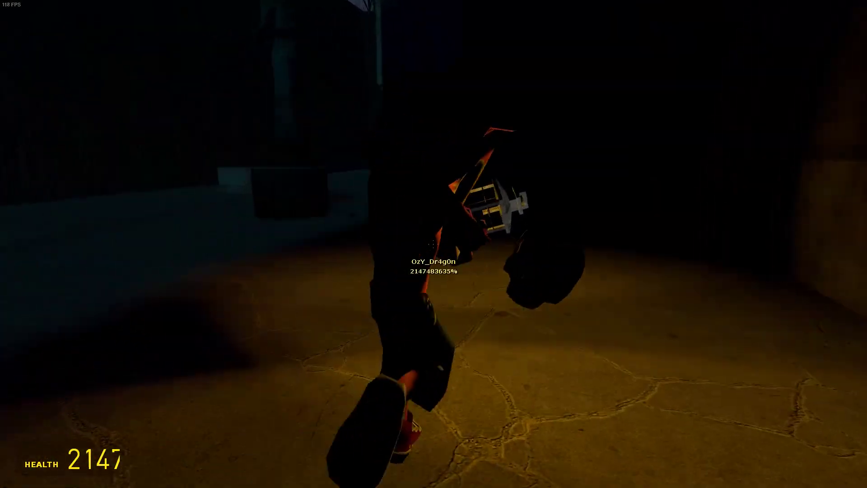
key(f)
key(w)
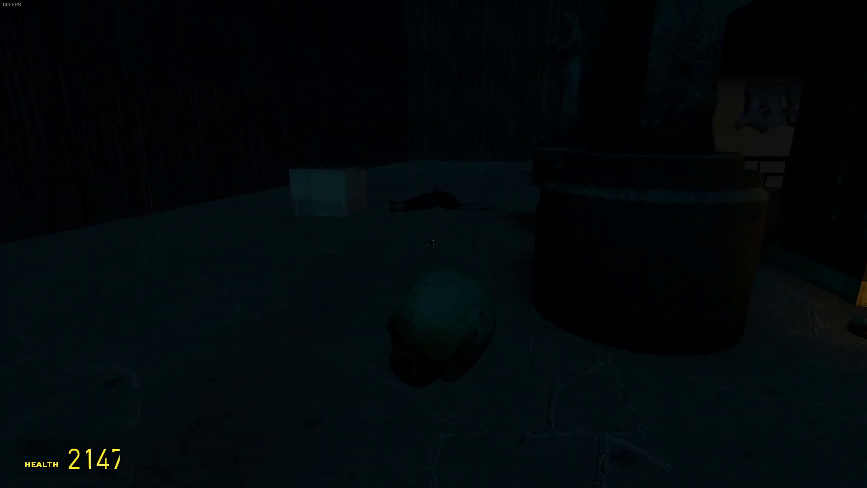
key(w)
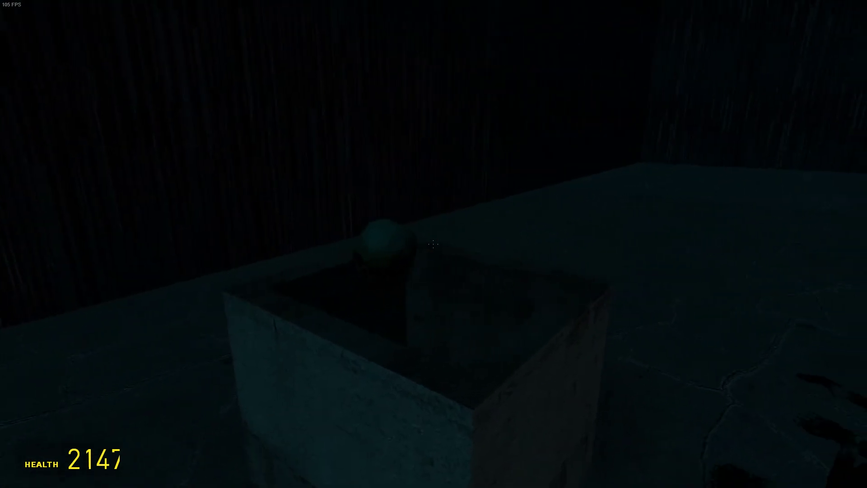
- Walk past the pillars into the lit garage for a skull, then head back toward the concrete box
key(w)
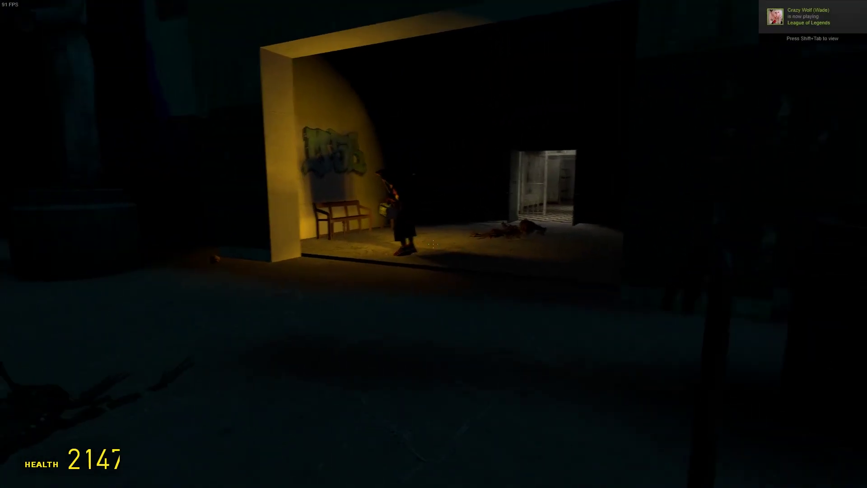
key(w)
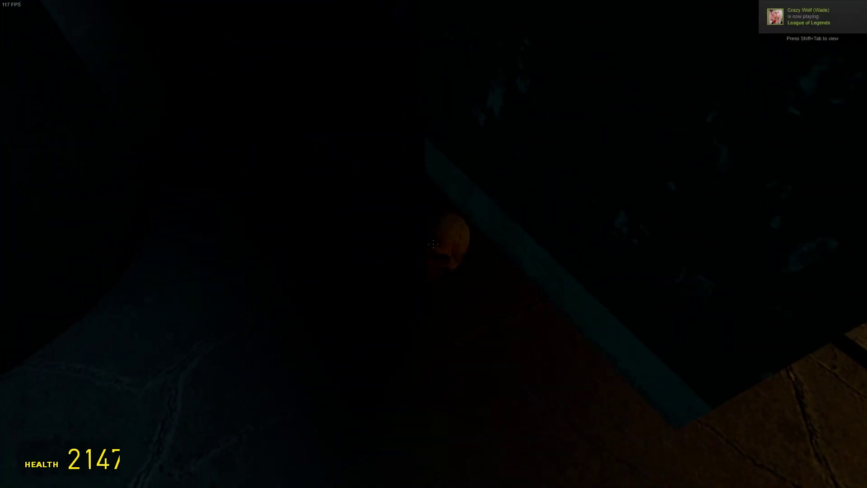
key(w)
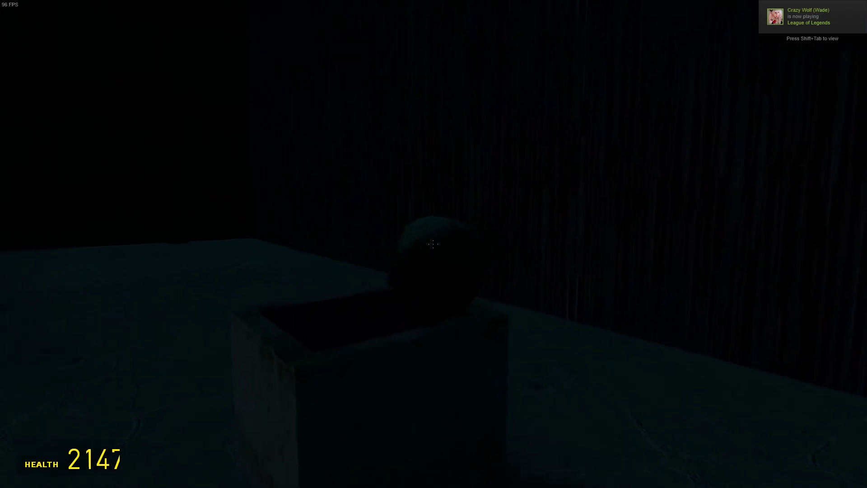
key(w)
key(w)
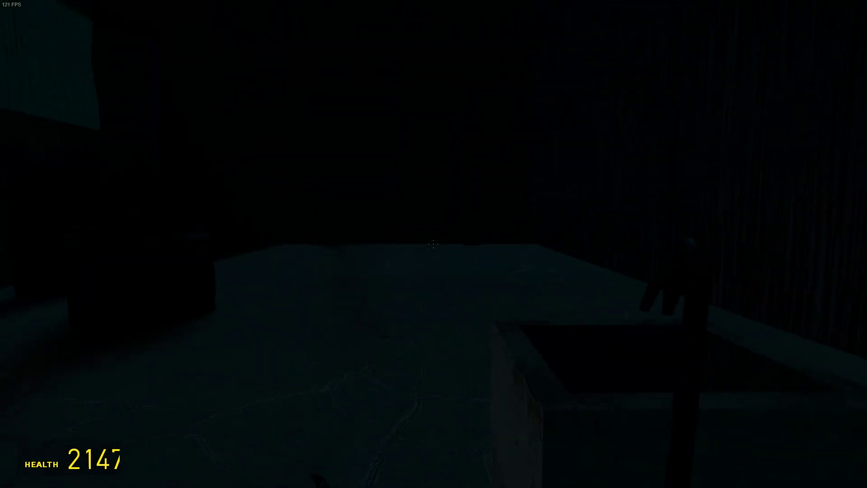